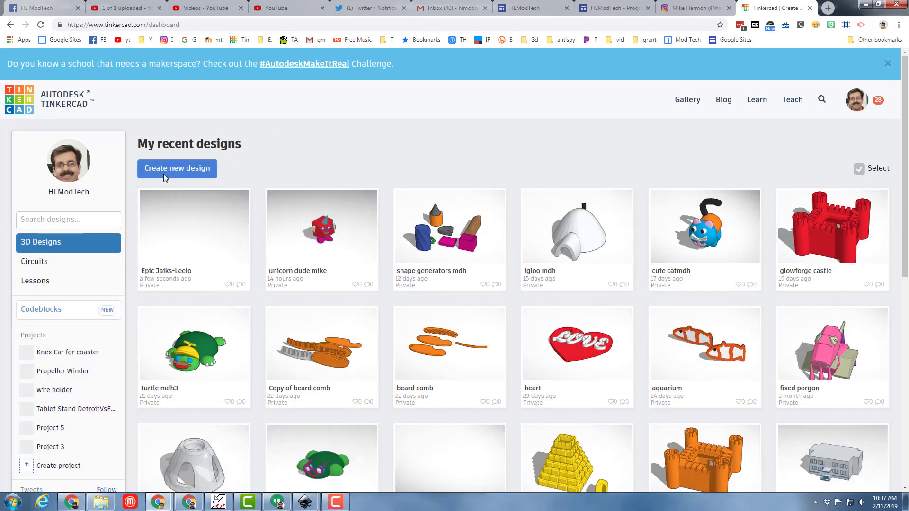
Step: Start a new blank design and scroll the Basic Shapes library down to Half Sphere
click(172, 170)
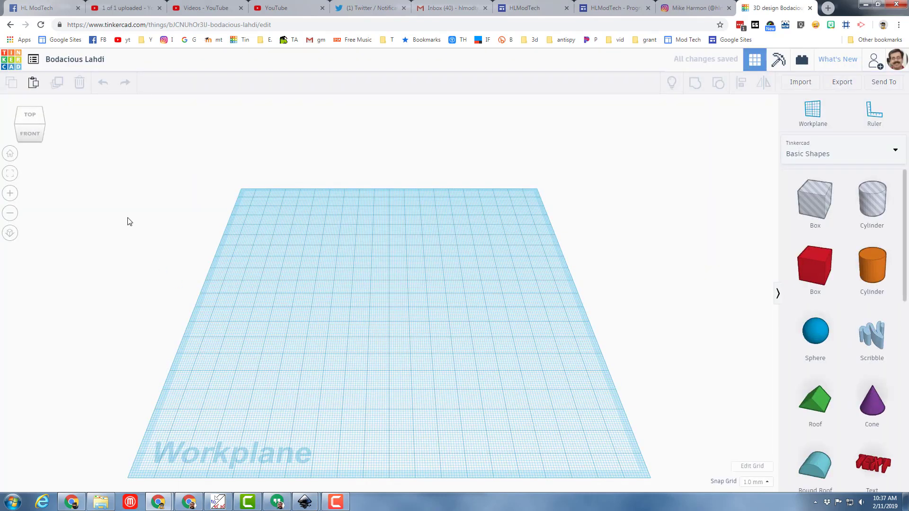
click(44, 124)
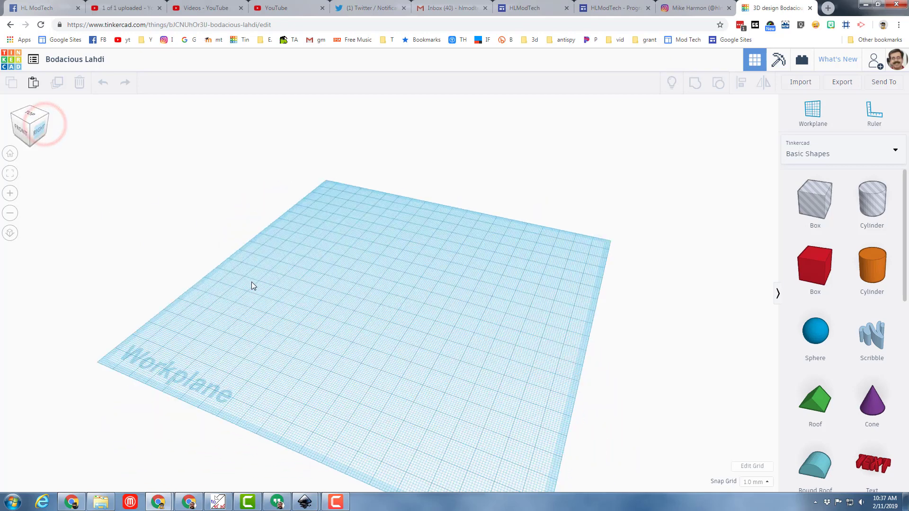
click(22, 134)
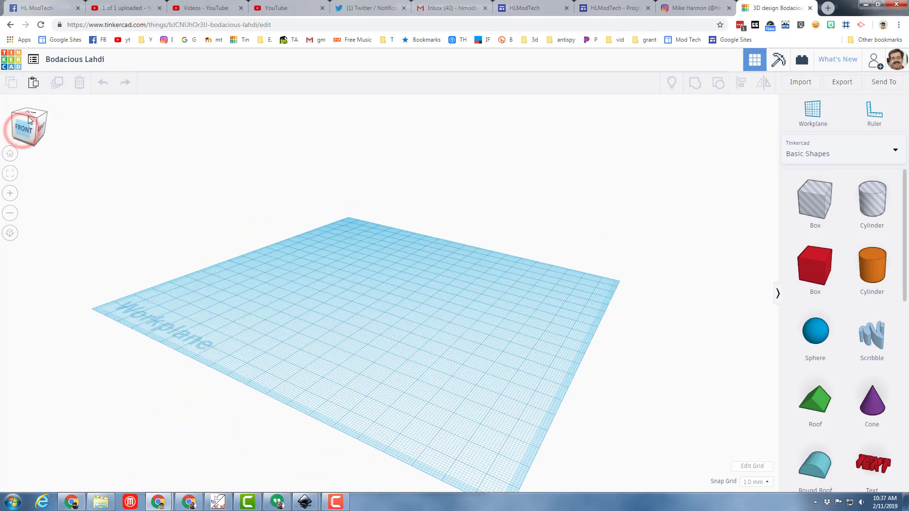
click(32, 110)
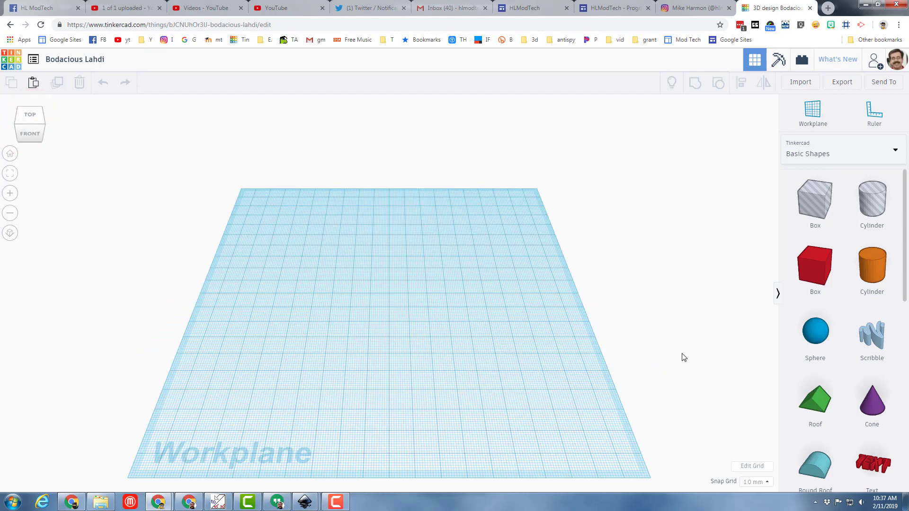
scroll(814, 284, down, 2)
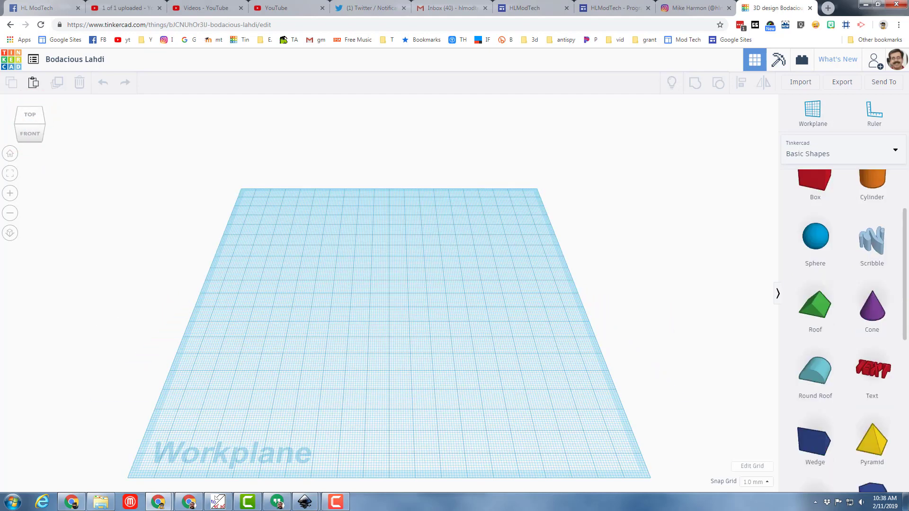
scroll(814, 331, down, 2)
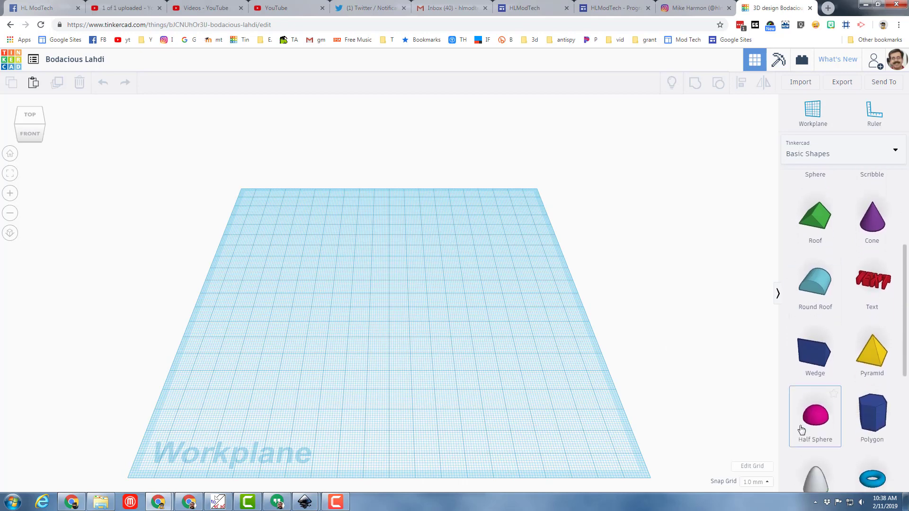
Step: Place a half sphere on the workplane and scale it to about 85 mm across
click(816, 412)
click(325, 294)
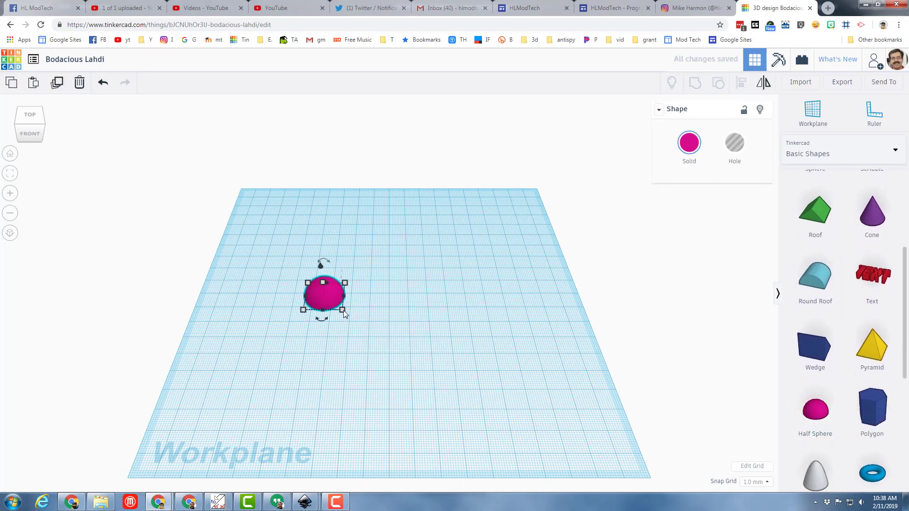
shift+drag(342, 310, 482, 377)
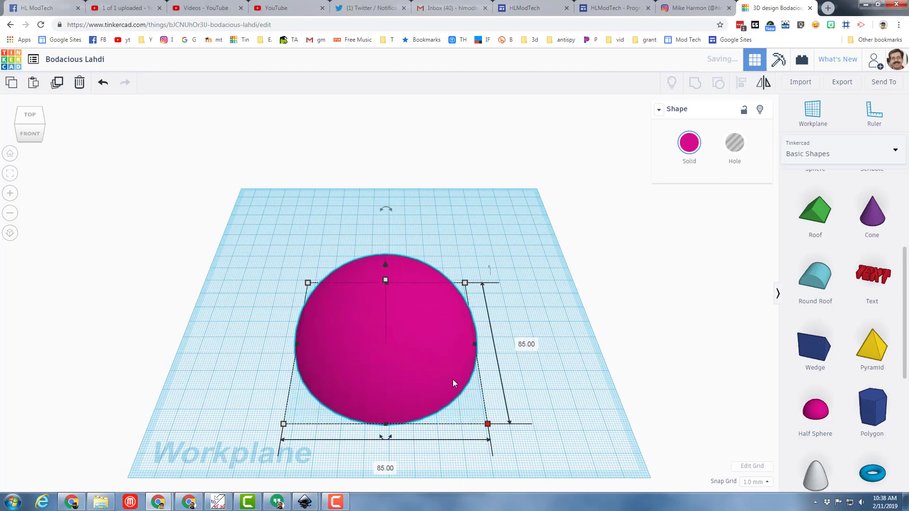
drag(406, 364, 347, 293)
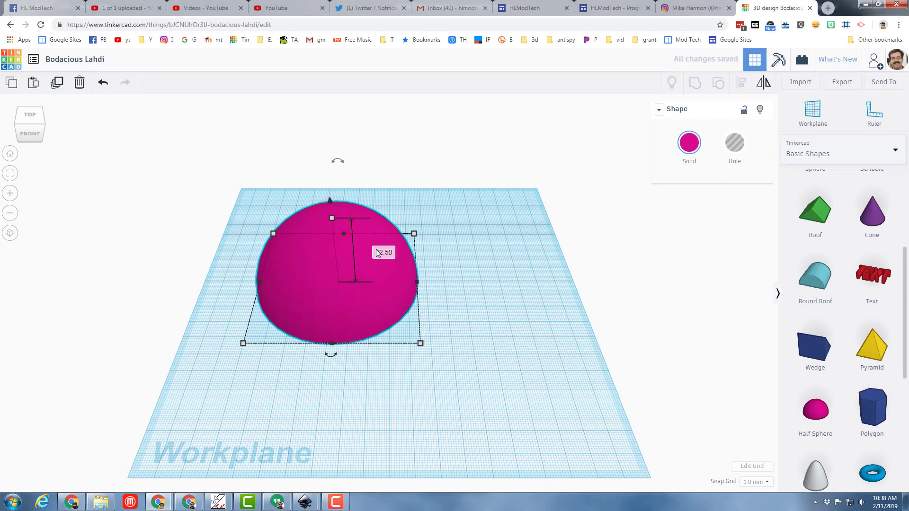
Step: Flatten the half sphere to exactly 4 mm tall
drag(331, 219, 337, 271)
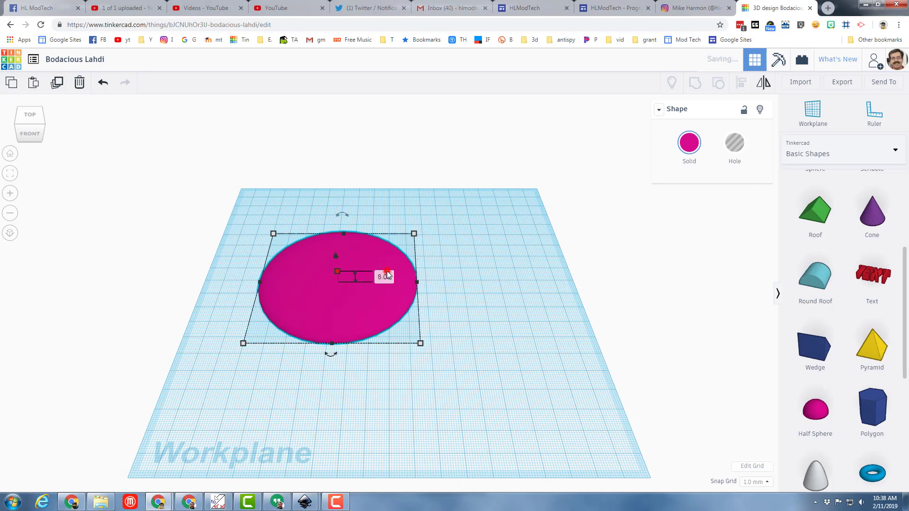
click(387, 274)
text(4)
key(Return)
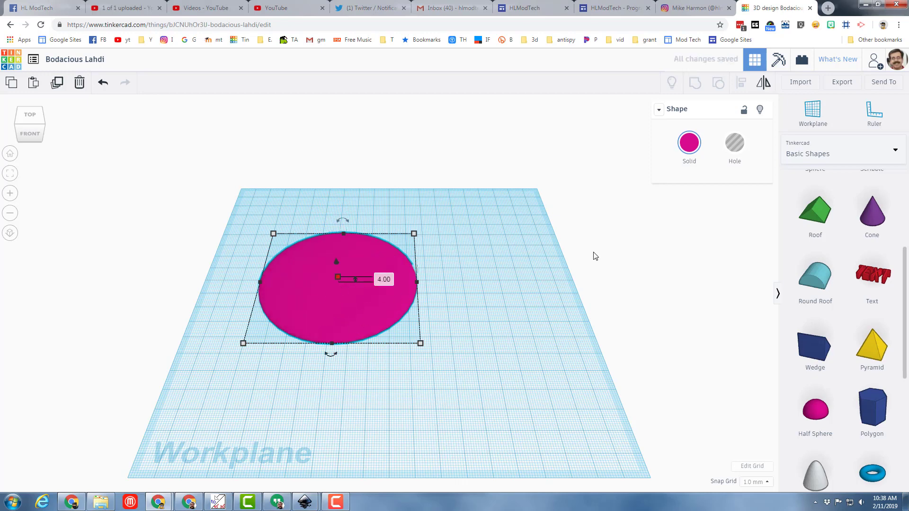
Step: Colour the flattened disc tan
click(700, 158)
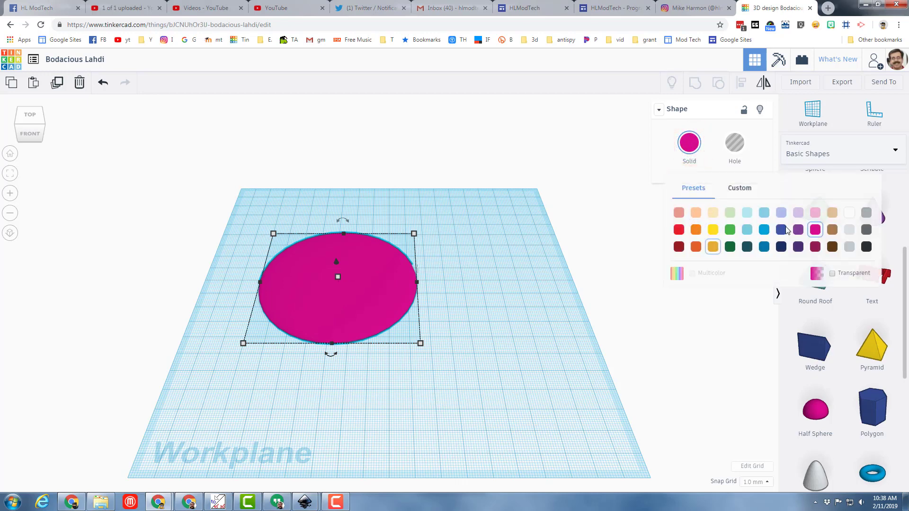
click(832, 213)
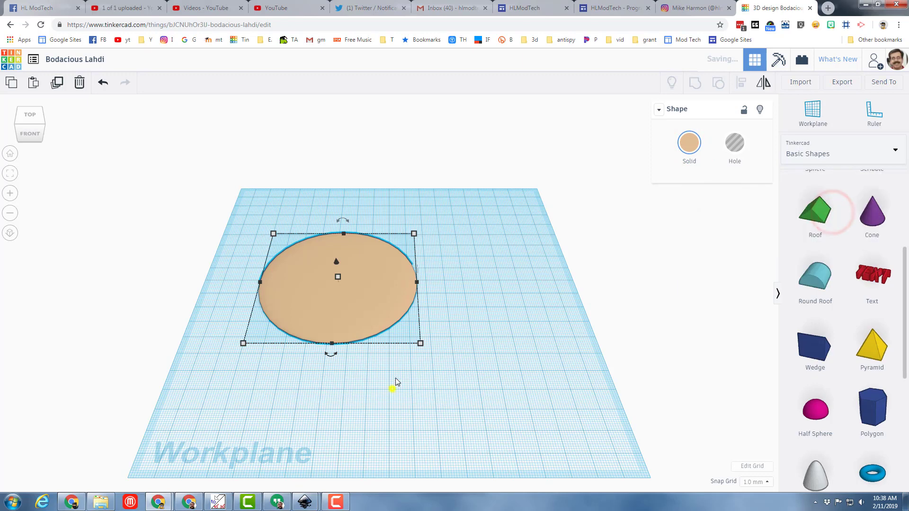
right_drag(396, 378, 444, 346)
Step: Make two copies of the tan disc and shift them to overlap the original
click(444, 346)
click(366, 306)
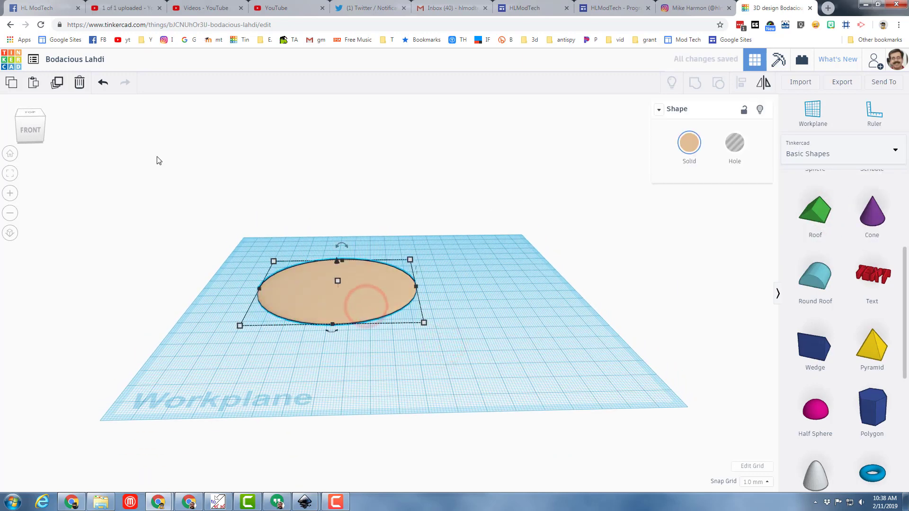
click(58, 84)
drag(363, 296, 456, 275)
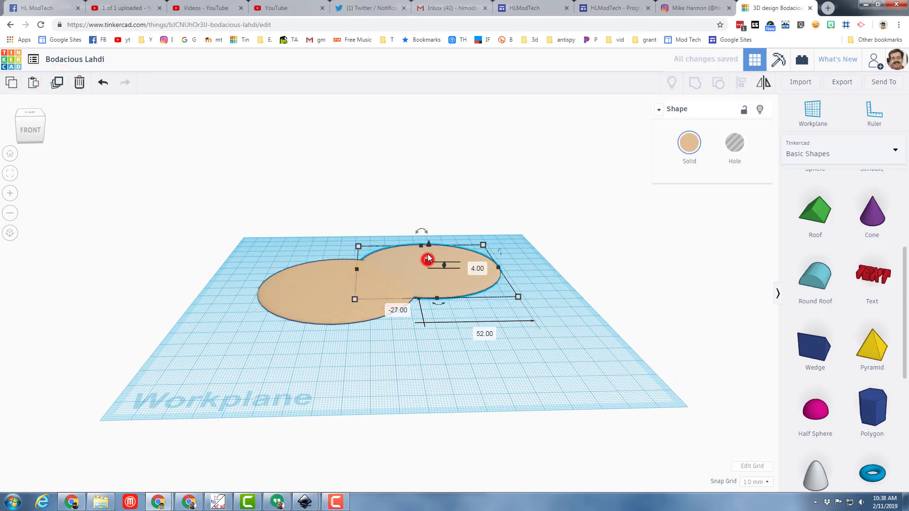
click(428, 255)
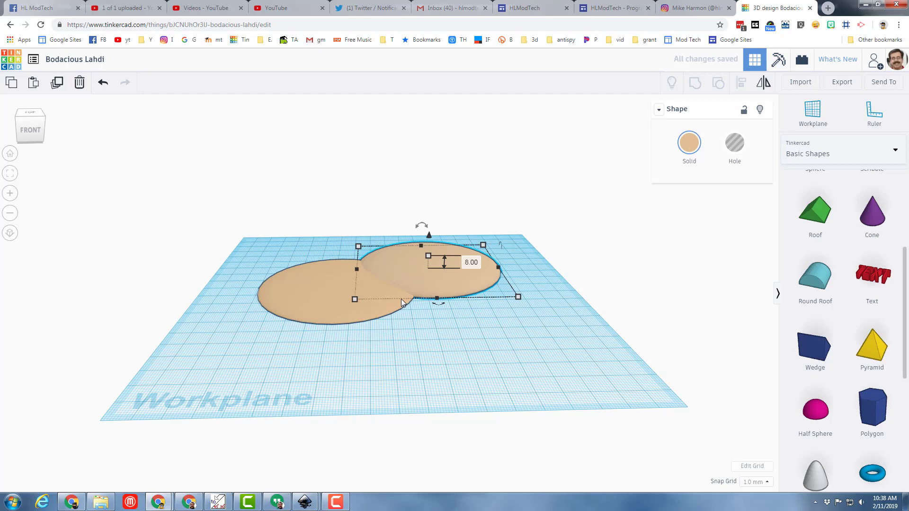
key(ctrl+d)
drag(402, 299, 423, 317)
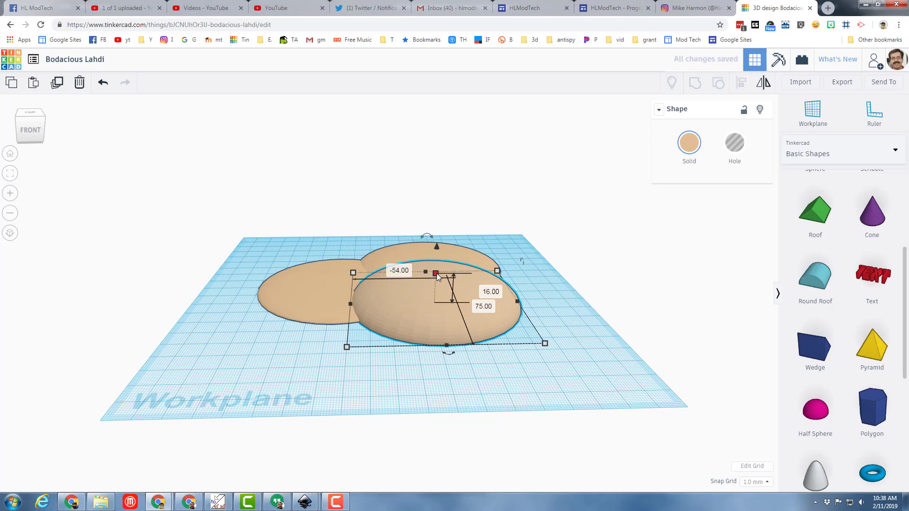
drag(436, 273, 307, 325)
Step: Select all three tan discs and group them into one island
click(272, 323)
drag(244, 221, 528, 359)
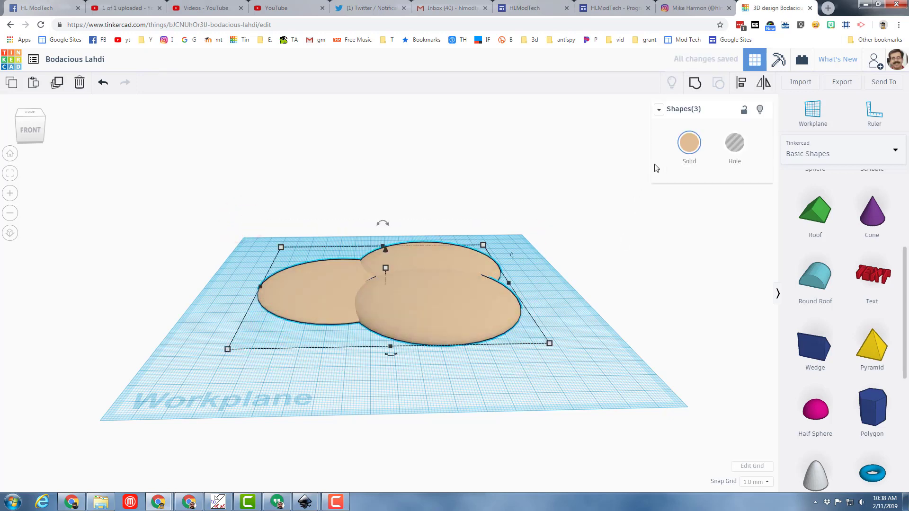
click(197, 226)
drag(220, 199, 609, 363)
click(692, 82)
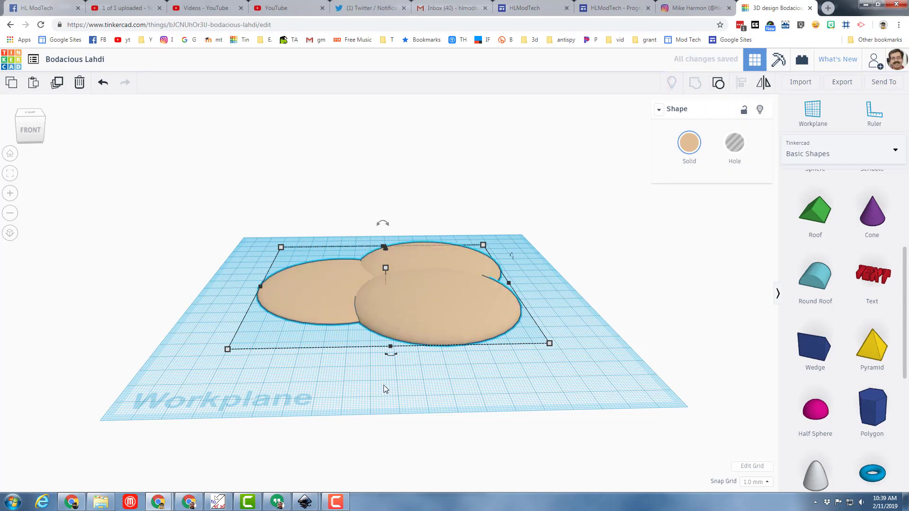
Step: Rename the design to 'beach' followed by the author's initials
right_drag(370, 399, 351, 396)
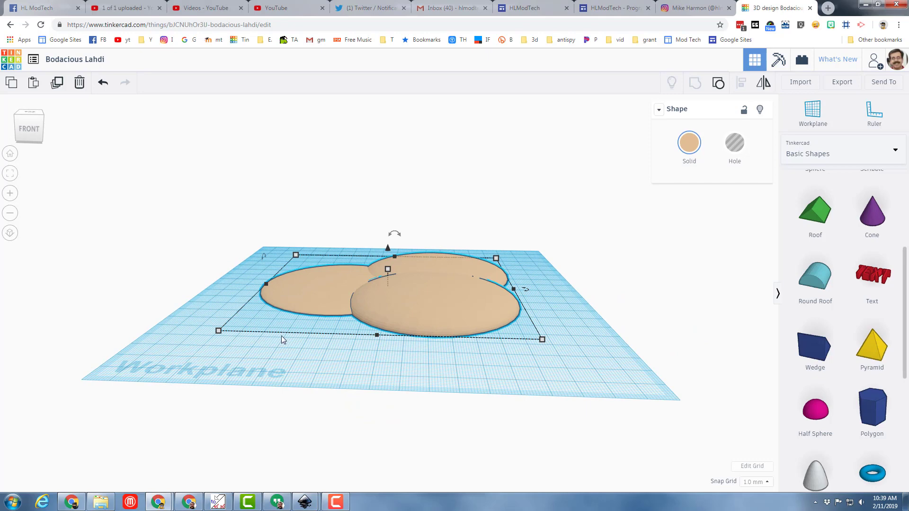
right_drag(285, 340, 331, 344)
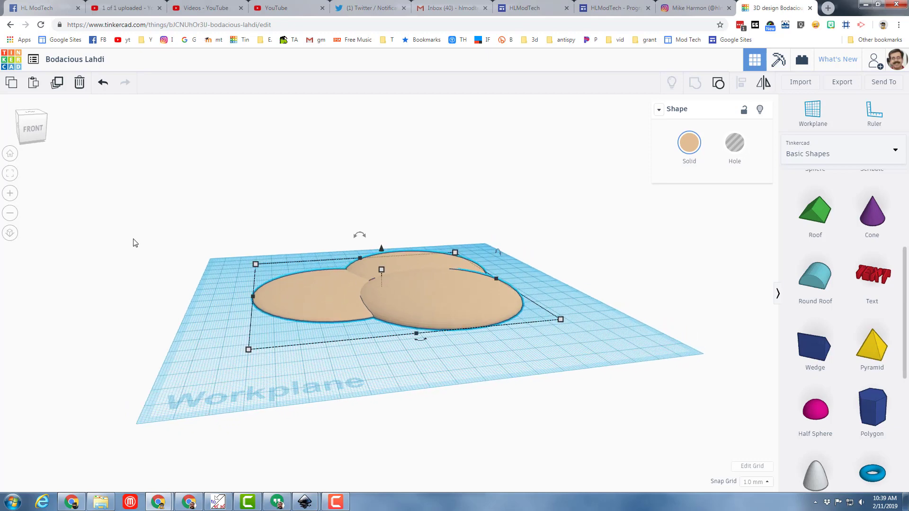
click(77, 61)
text(beach mdh)
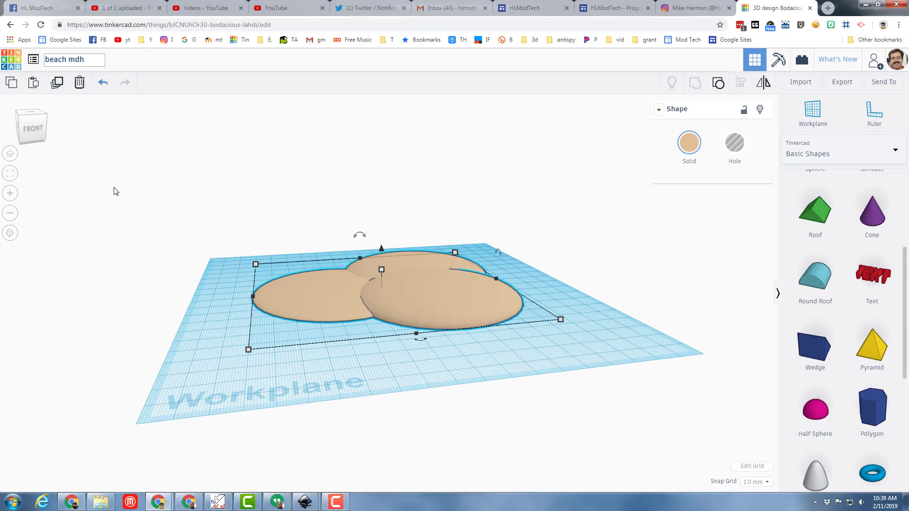
click(131, 190)
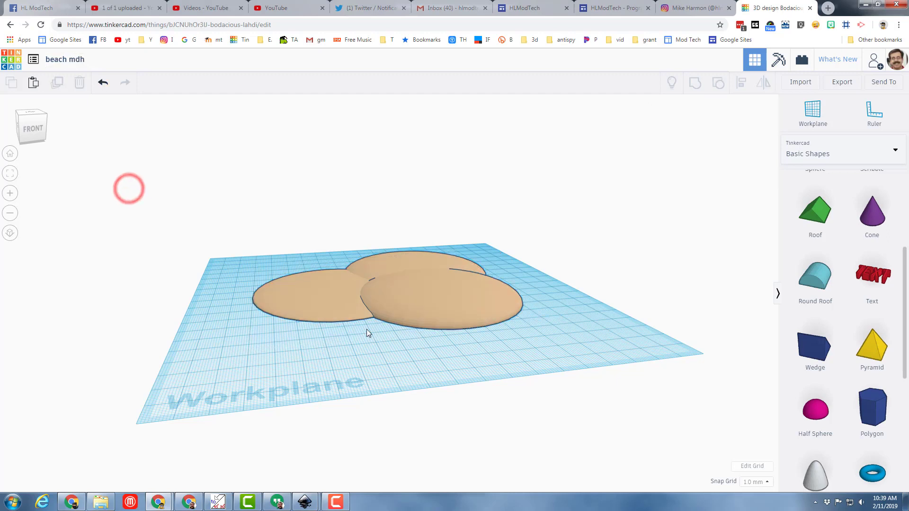
Step: Add a new pink half sphere and enlarge it to 42 by 42 mm
right_drag(339, 346, 359, 352)
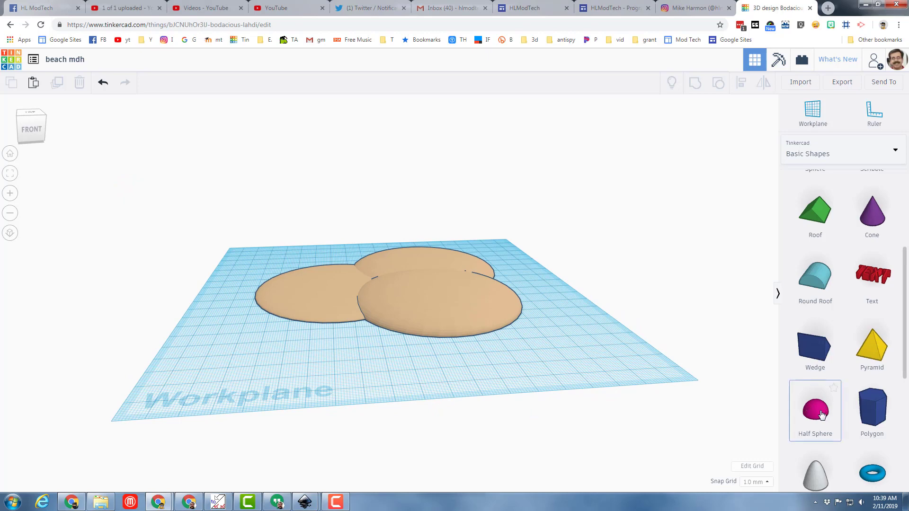
drag(490, 342, 208, 351)
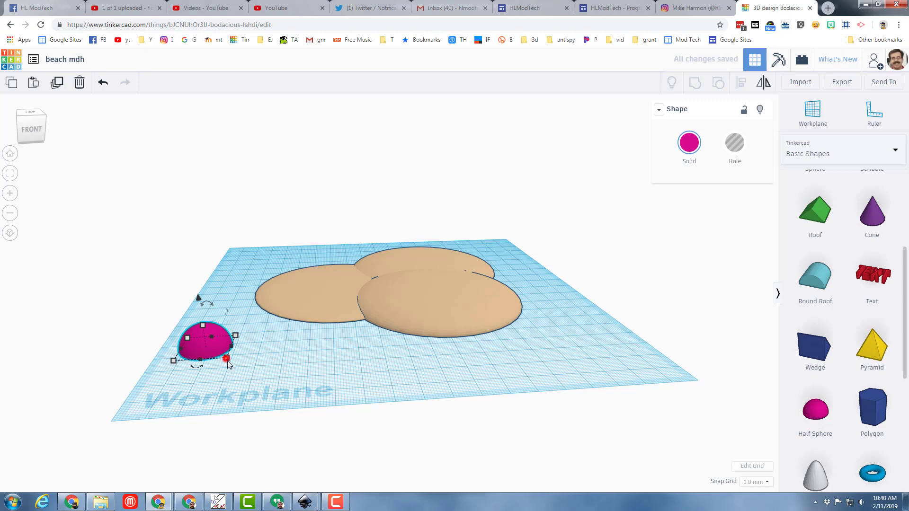
shift+drag(226, 359, 243, 390)
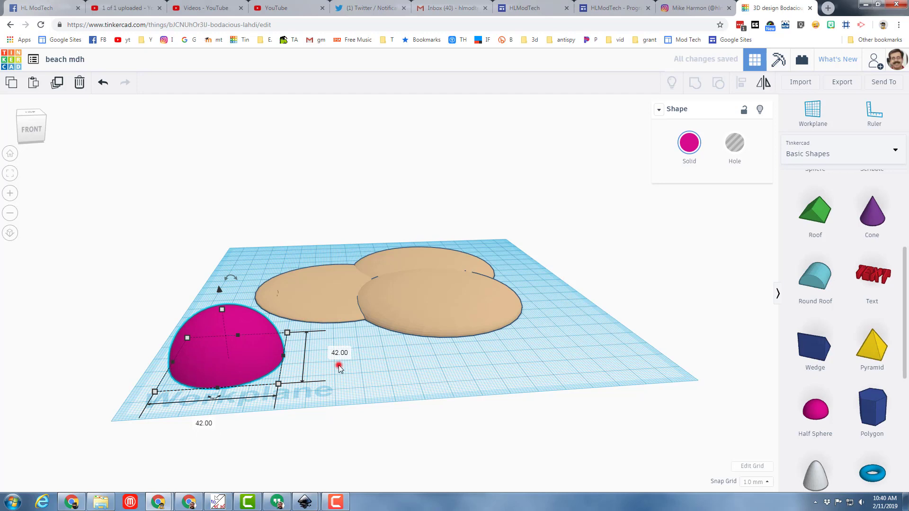
click(263, 346)
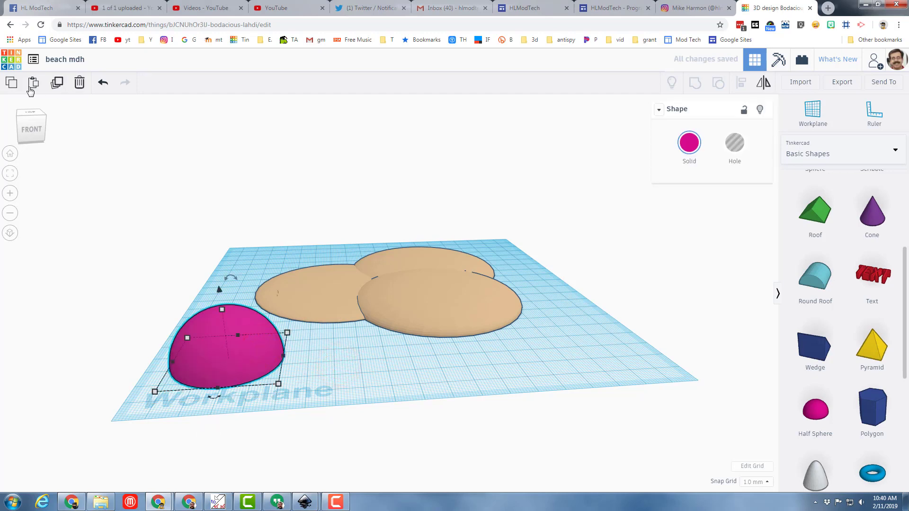
Step: Duplicate it as a green copy, move it right and shrink it to about 37 mm
click(56, 83)
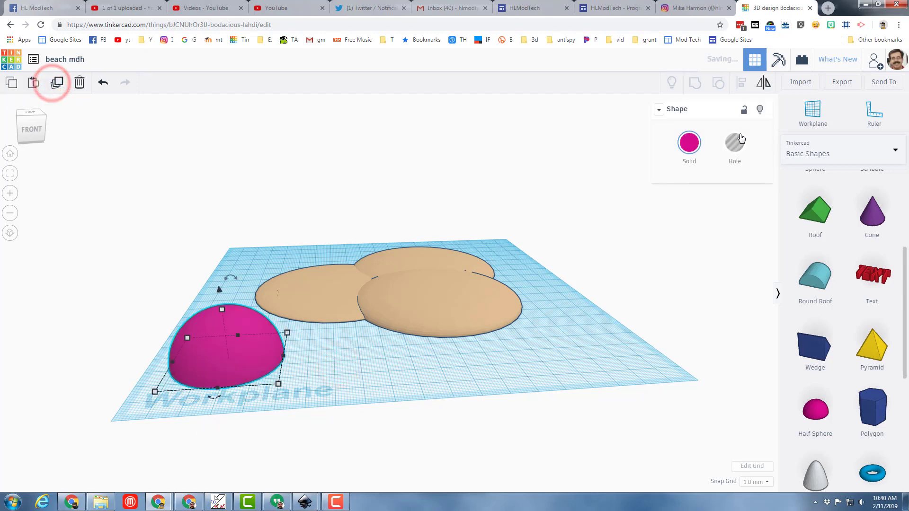
click(689, 142)
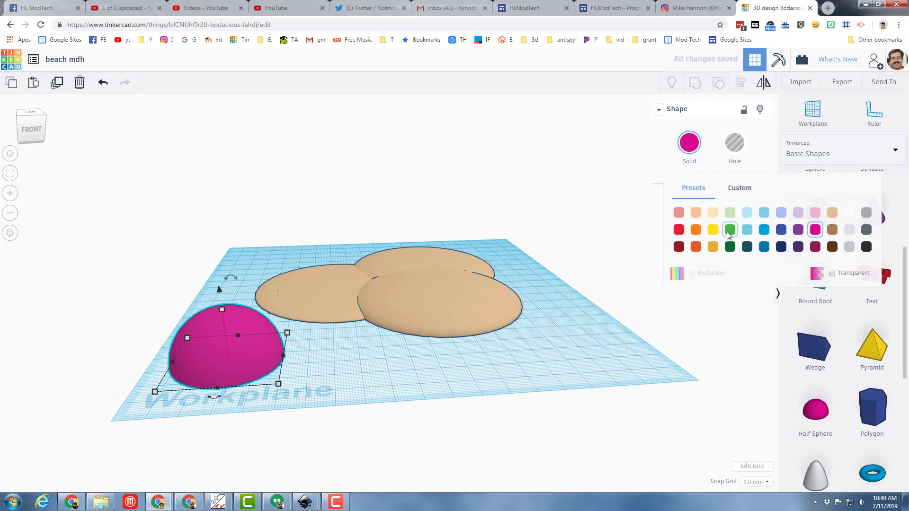
click(729, 230)
drag(259, 357, 291, 344)
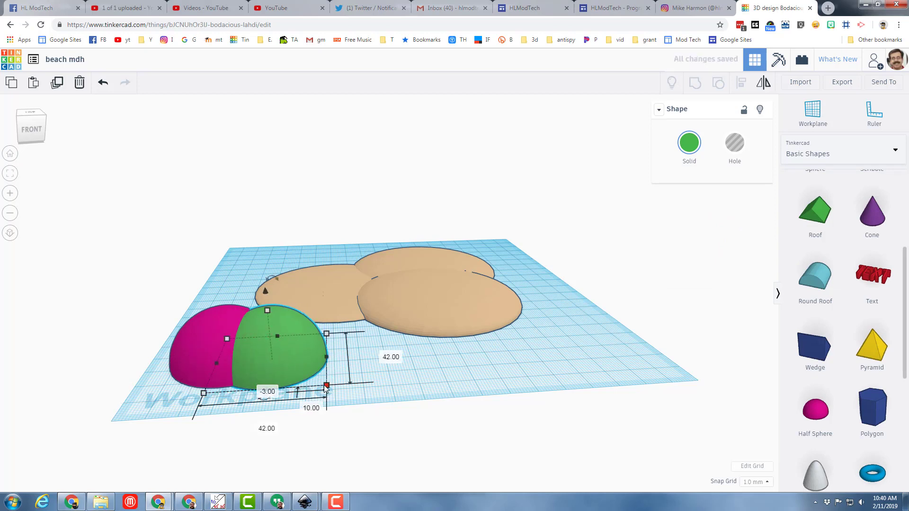
click(179, 366)
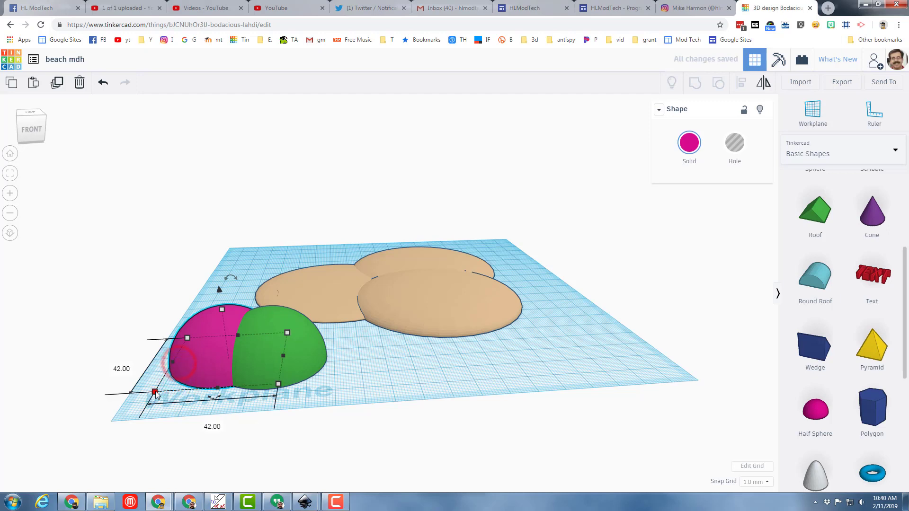
click(304, 367)
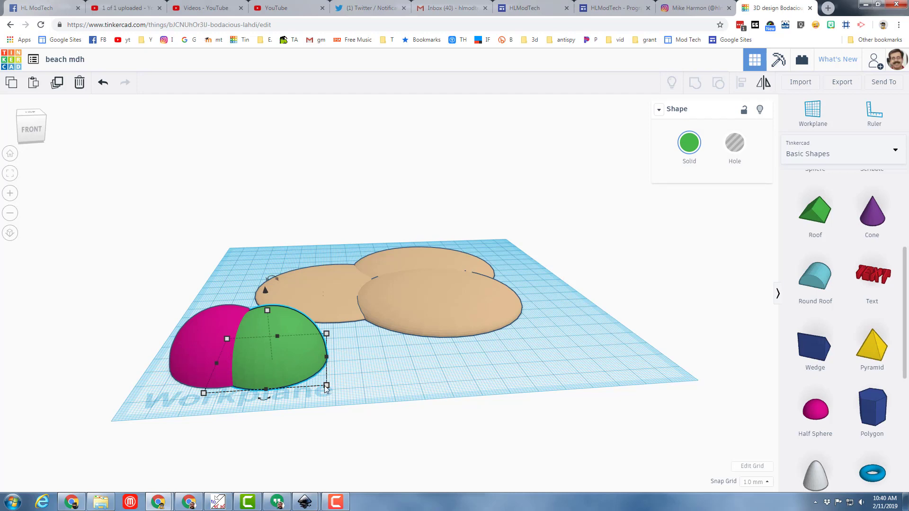
drag(326, 385, 312, 380)
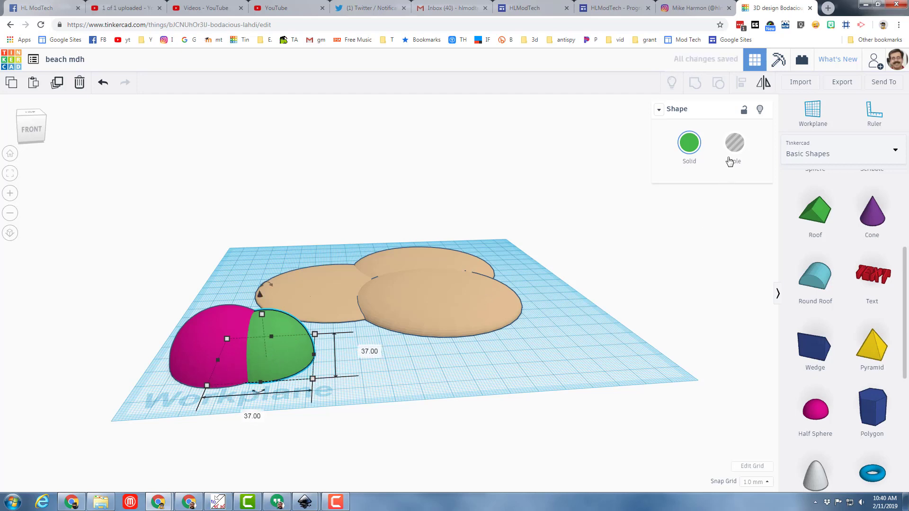
Step: Make the green half sphere a hole and centre it on the pink one along both axes
click(733, 141)
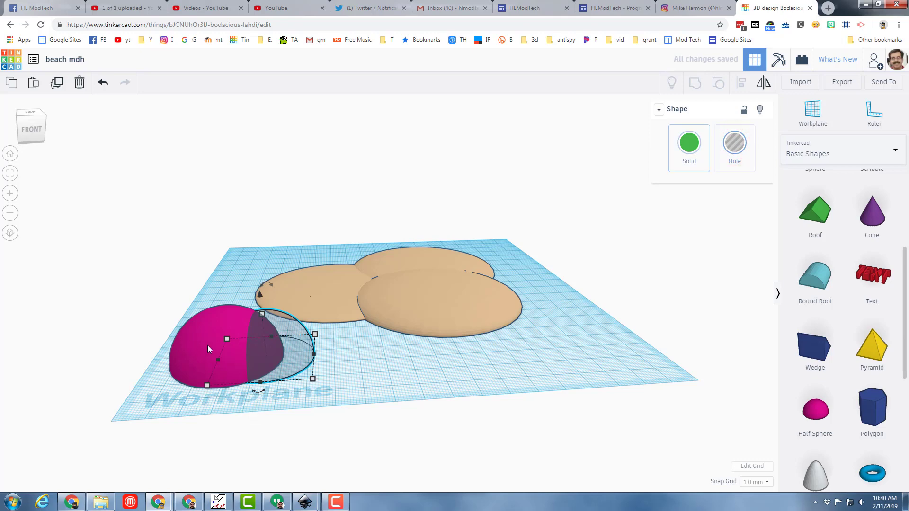
click(29, 116)
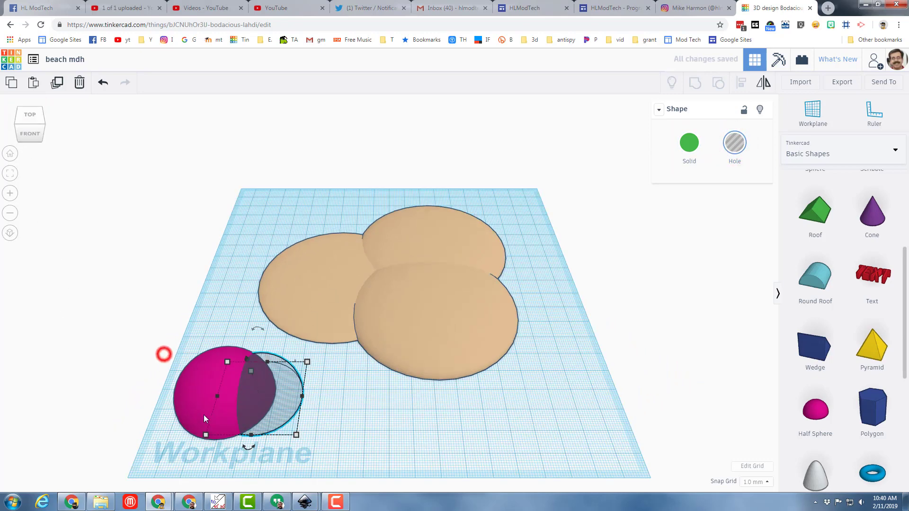
drag(164, 355, 256, 448)
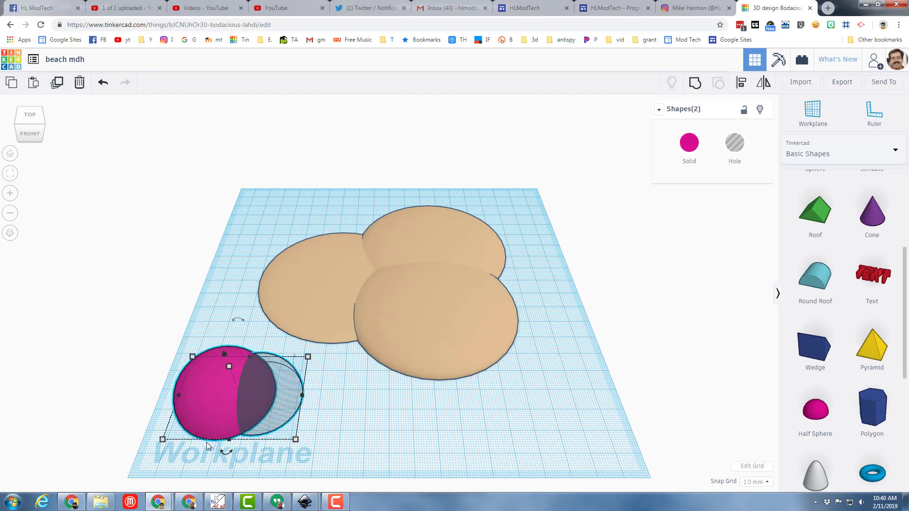
click(741, 85)
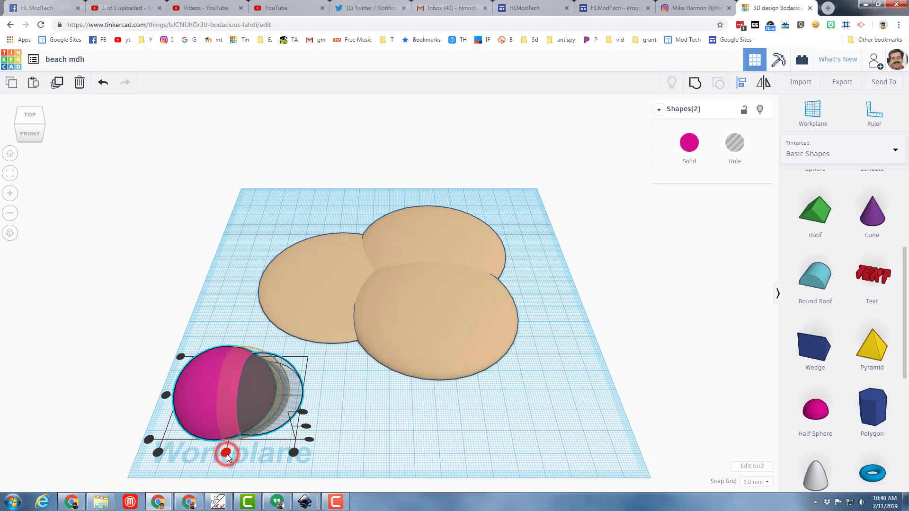
click(226, 453)
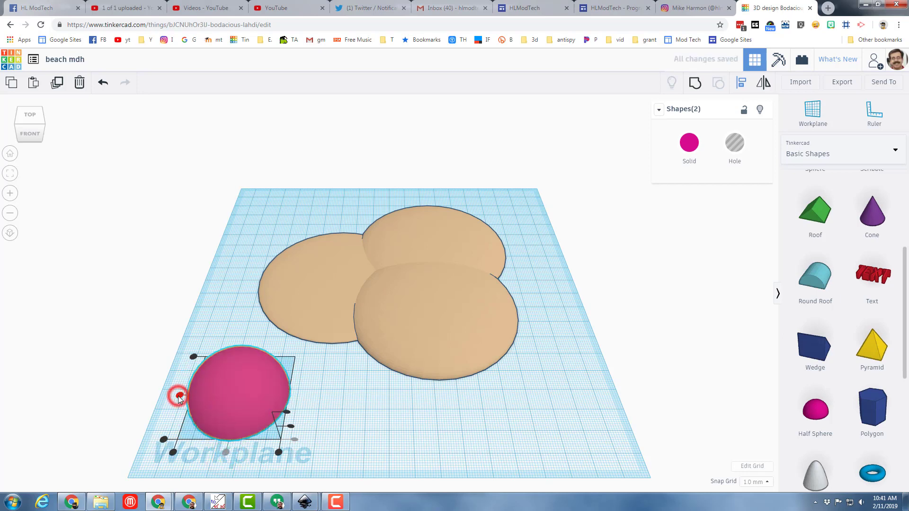
click(179, 396)
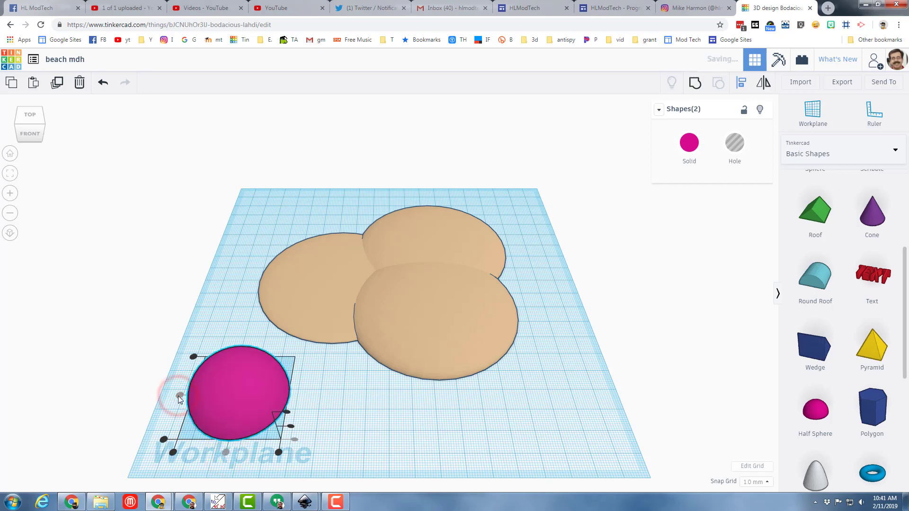
Step: Check the nested hole from the front and bottom views
click(32, 133)
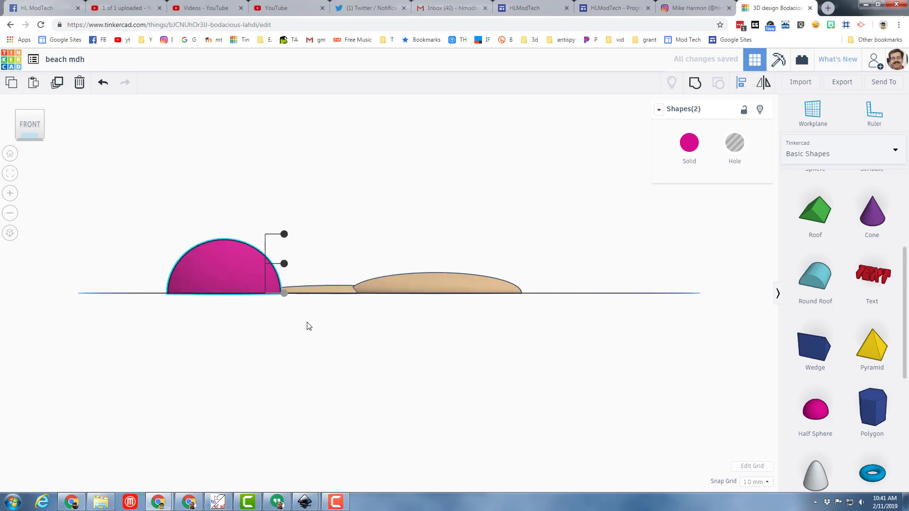
click(285, 294)
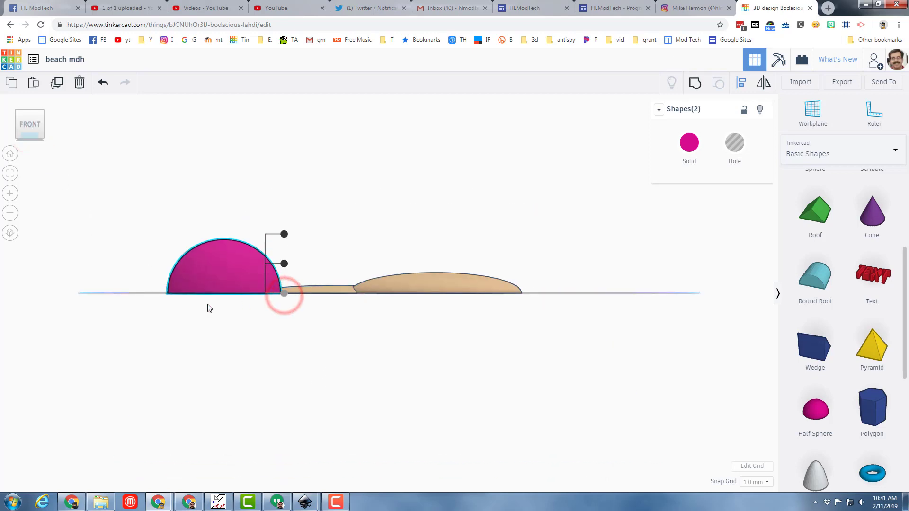
click(33, 139)
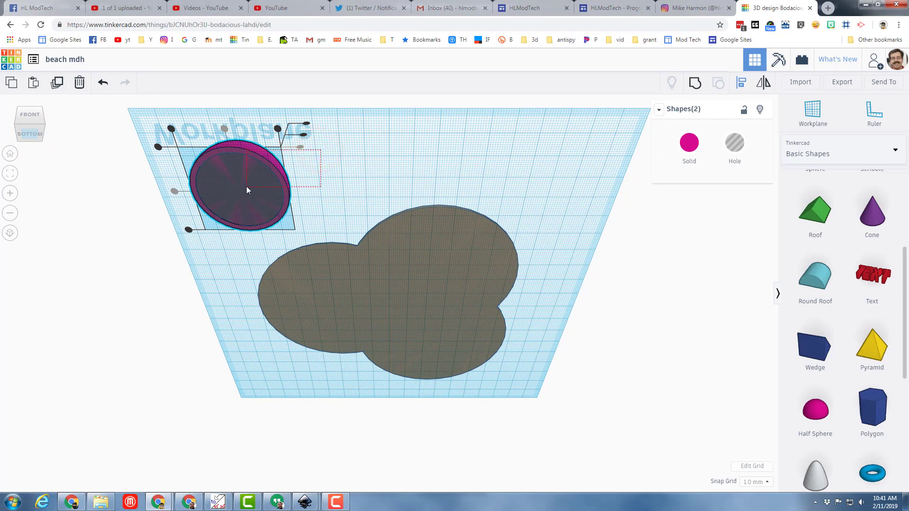
Step: Group the hole with the pink half sphere into a hollow dome
drag(246, 187, 246, 186)
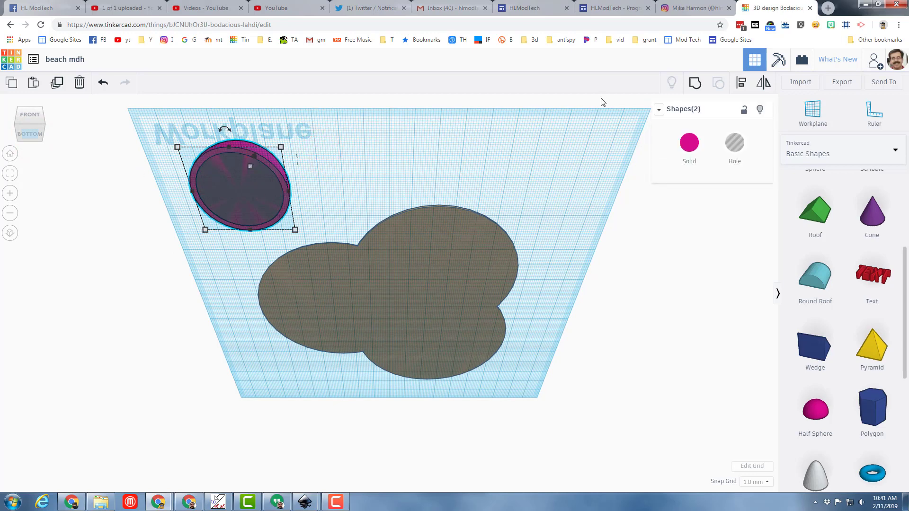
click(695, 83)
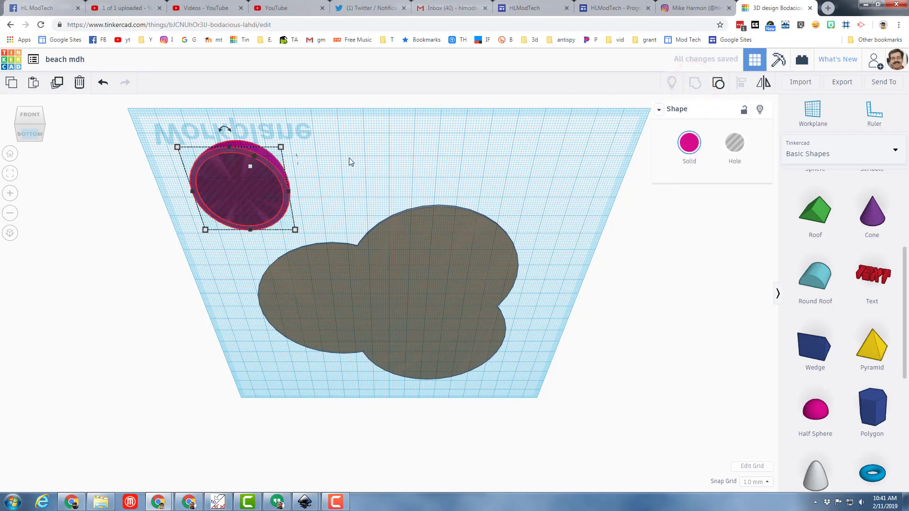
right_drag(334, 214, 288, 284)
Step: Lower the dome to 16 mm tall and move it over the tan island
click(215, 263)
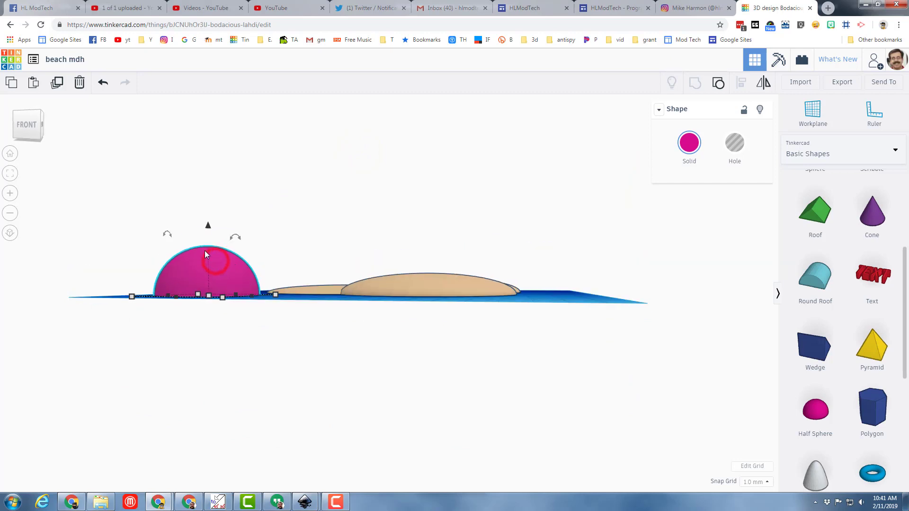
right_drag(255, 255, 197, 300)
drag(204, 278, 207, 286)
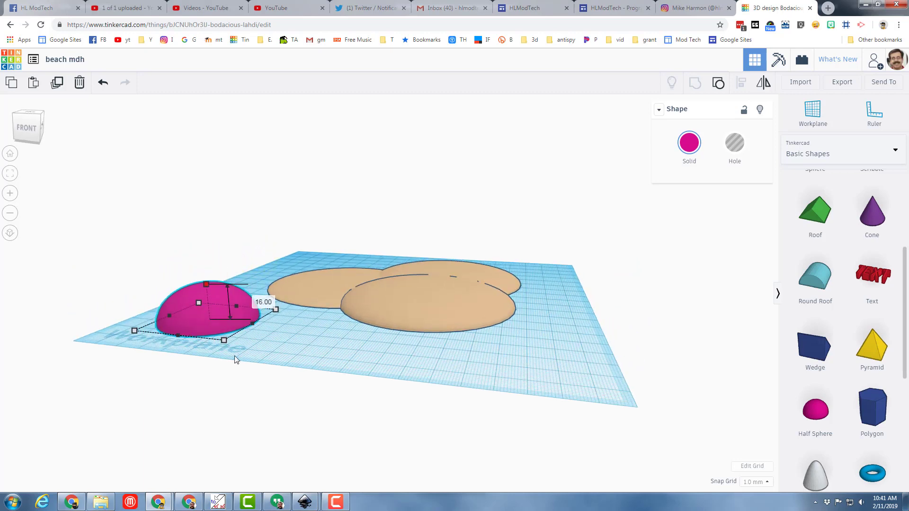
right_drag(260, 351, 268, 316)
drag(244, 293, 392, 204)
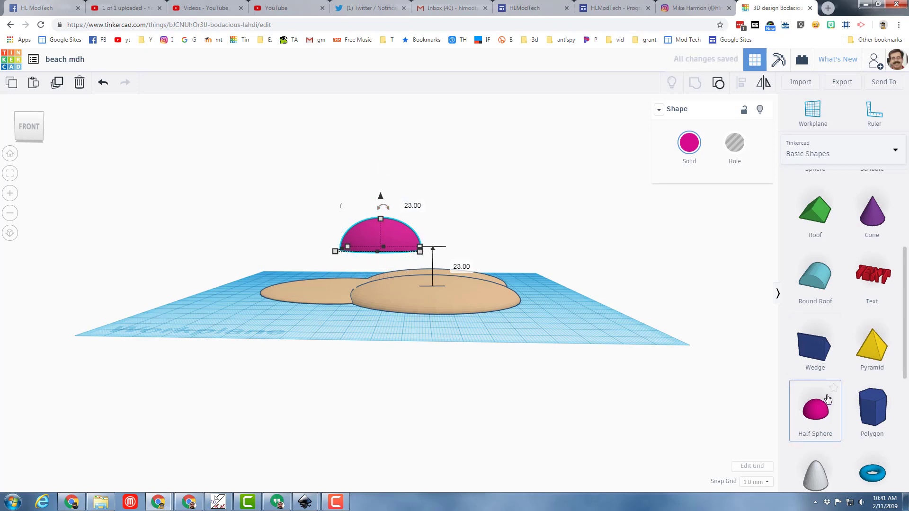
Step: Add a cylinder and shrink its footprint to 9 by 9 mm
scroll(826, 376, up, 4)
scroll(836, 324, down, 1)
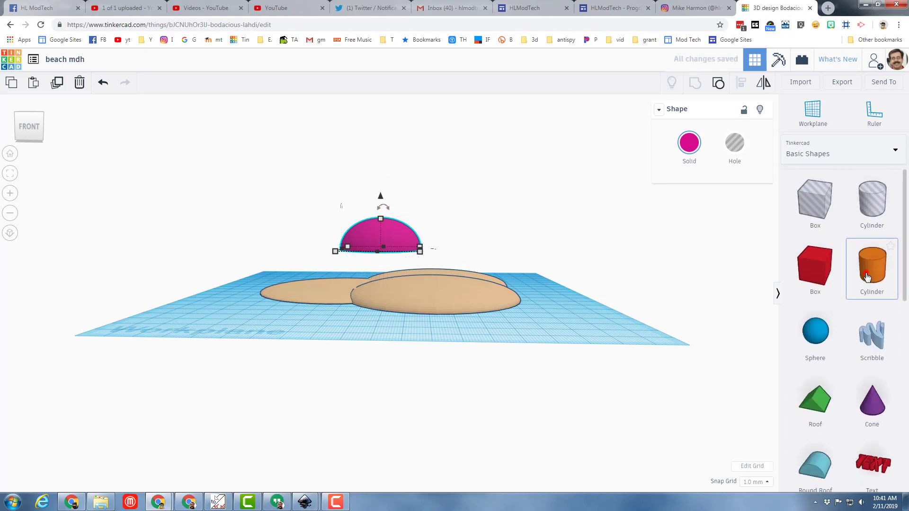
drag(872, 269, 367, 318)
click(38, 115)
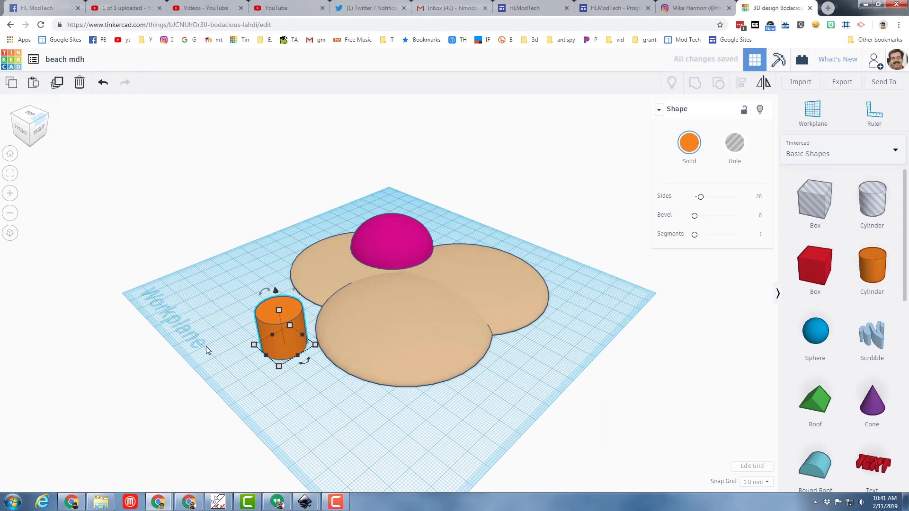
drag(279, 368, 284, 334)
click(10, 174)
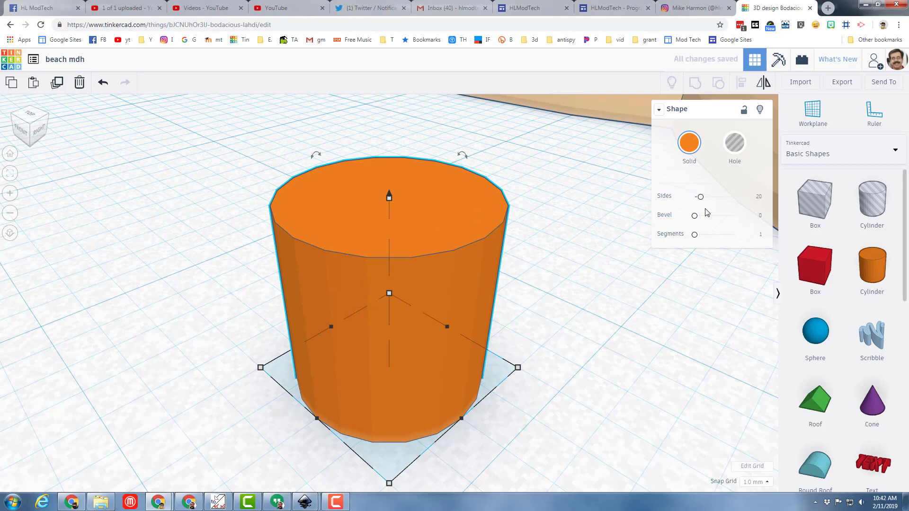
Step: Give the cylinder 64 smooth sides and colour it dark brown
drag(698, 197, 731, 202)
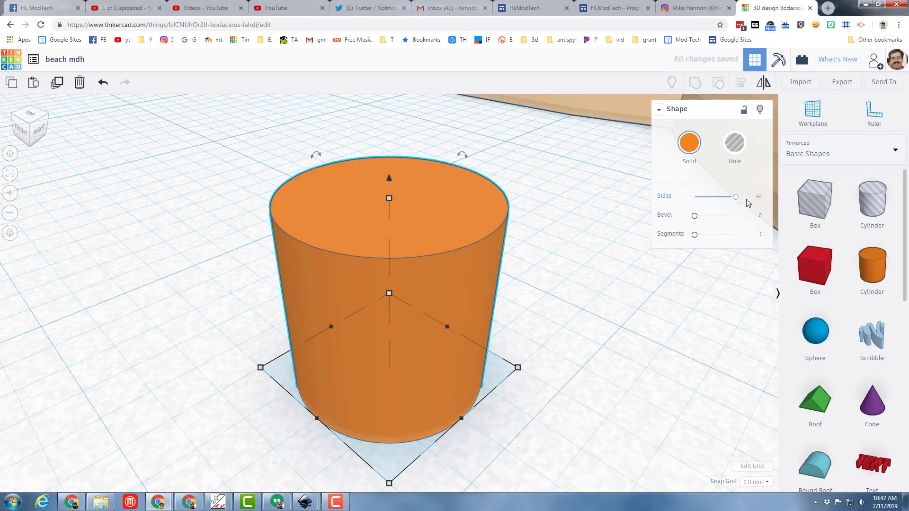
click(690, 148)
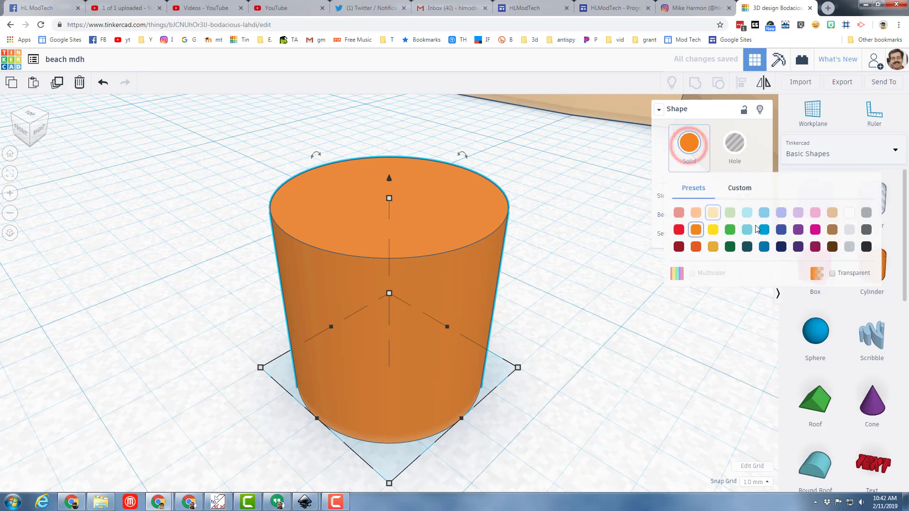
click(833, 247)
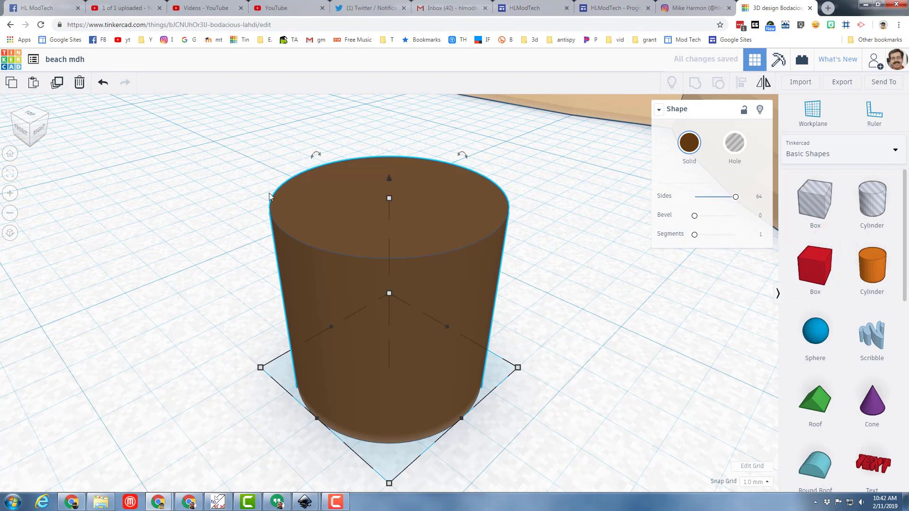
click(9, 155)
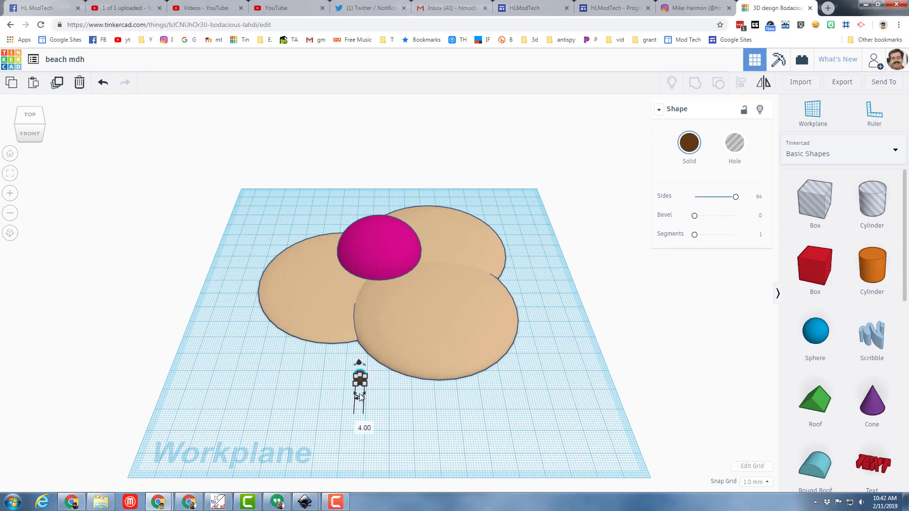
Step: Lengthen the brown cylinder into a pole about 34 long, undoing a first 28 mm stretch
drag(359, 377, 358, 339)
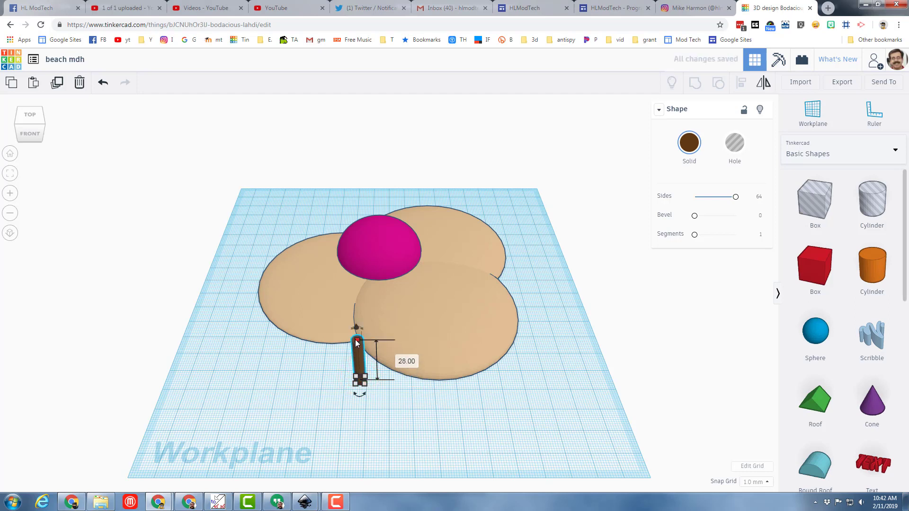
click(103, 83)
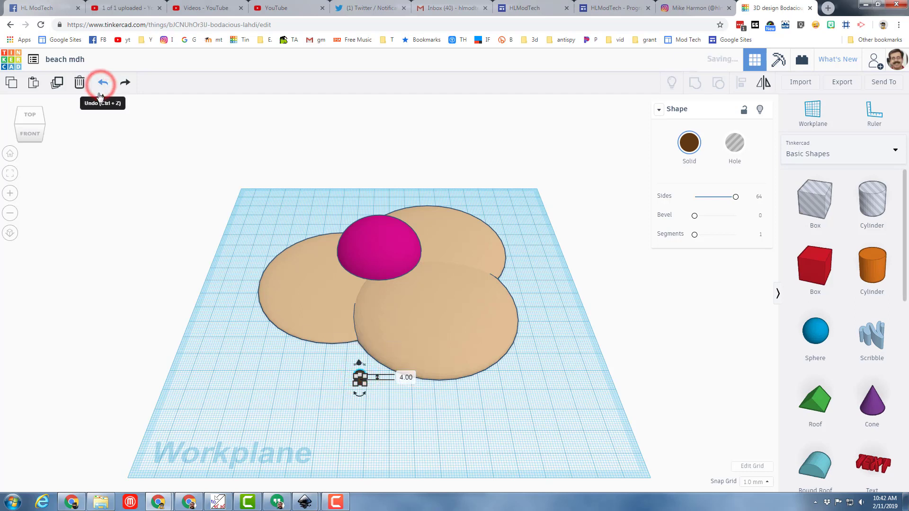
mouse_move(361, 380)
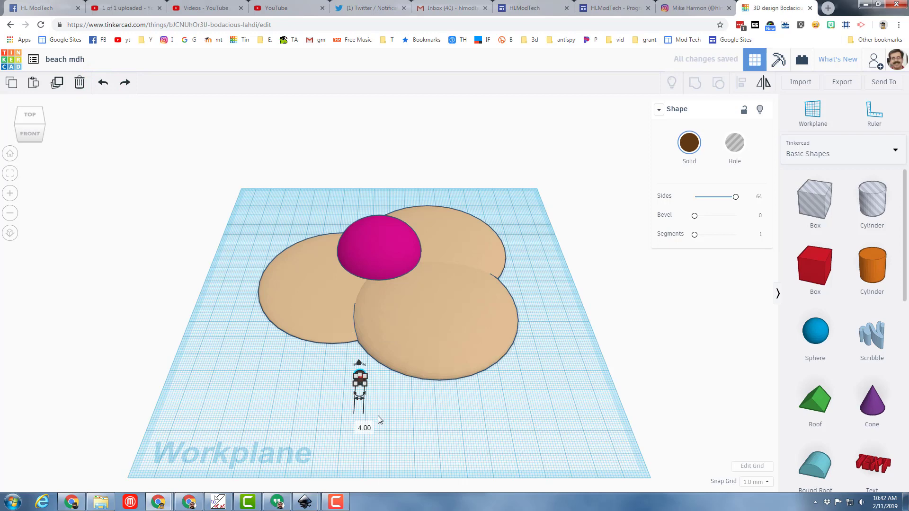
scroll(378, 416, up, 5)
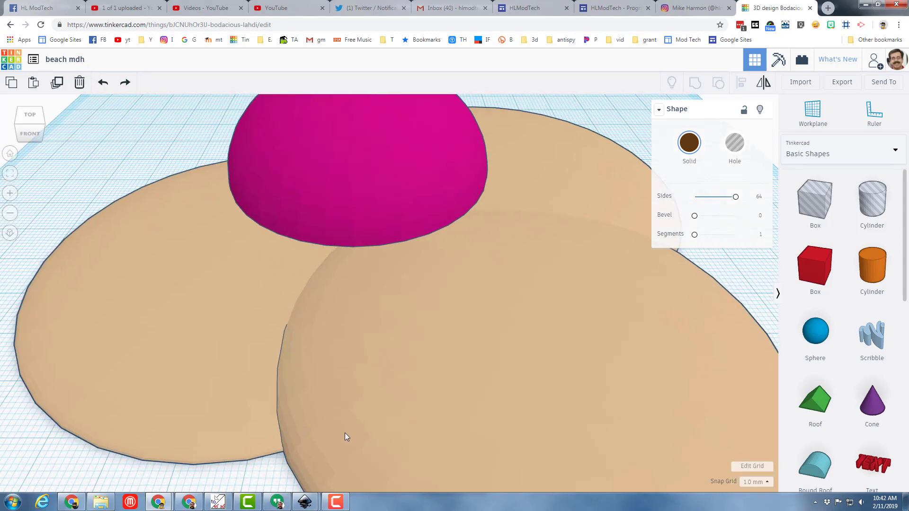
scroll(304, 419, down, 3)
scroll(303, 420, down, 2)
right_drag(320, 466, 123, 303)
click(123, 303)
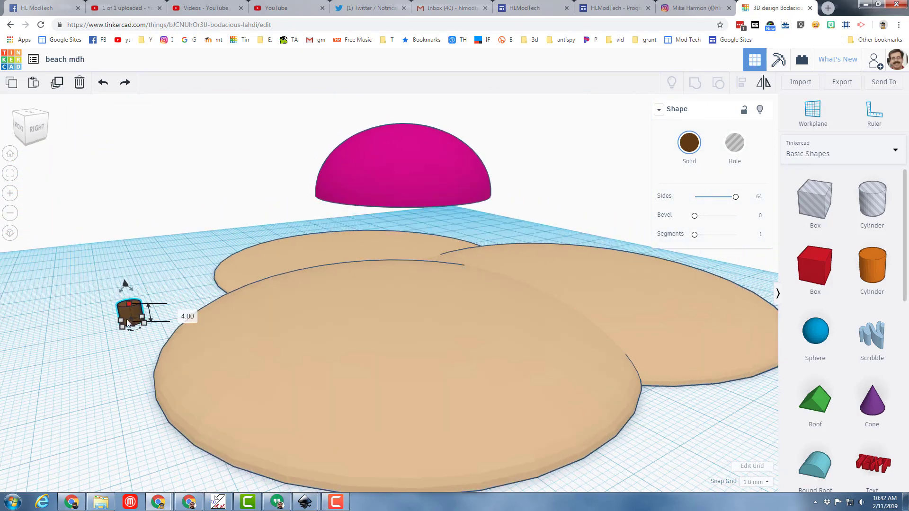
click(31, 122)
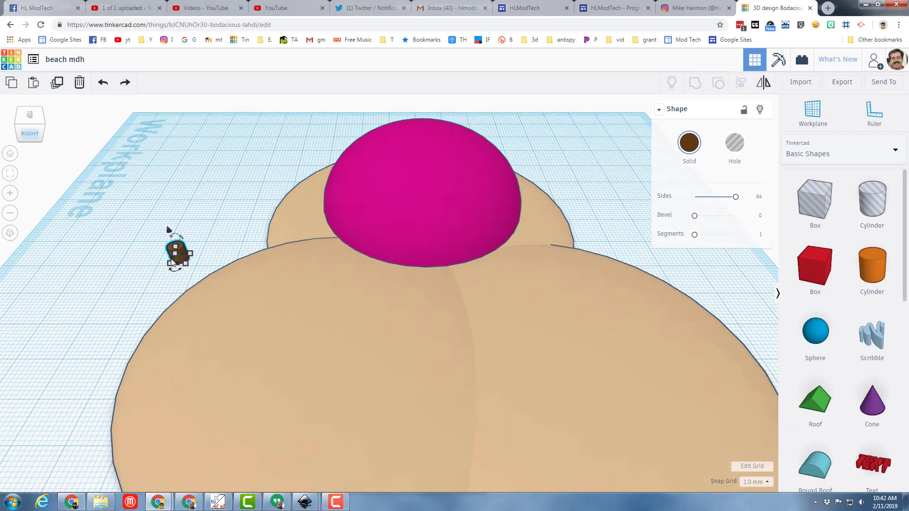
drag(177, 250, 146, 129)
right_drag(110, 285, 255, 274)
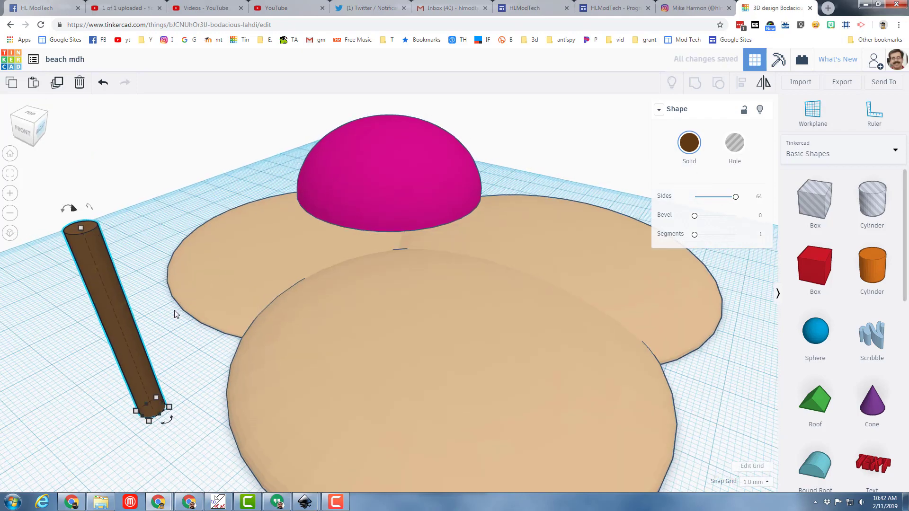
Step: Stand the brown pole beneath the pink dome and select both for alignment
click(134, 357)
drag(339, 292, 400, 236)
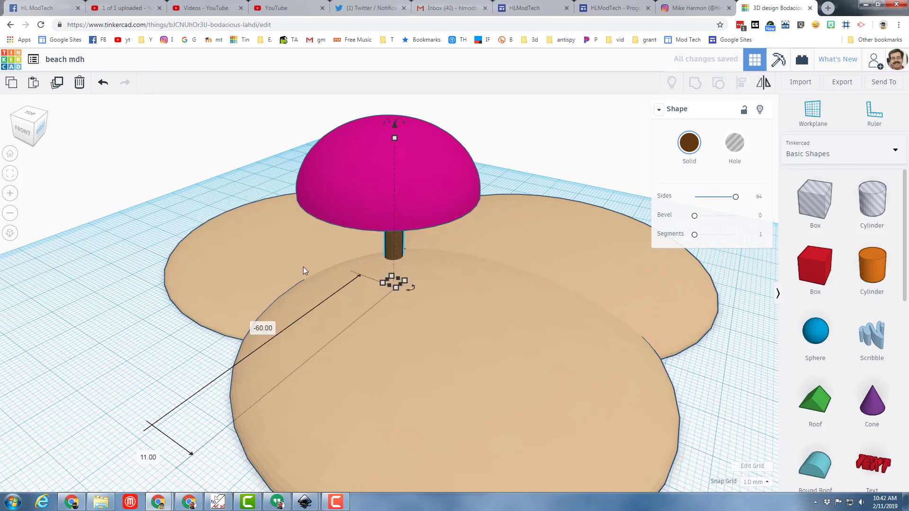
click(391, 251)
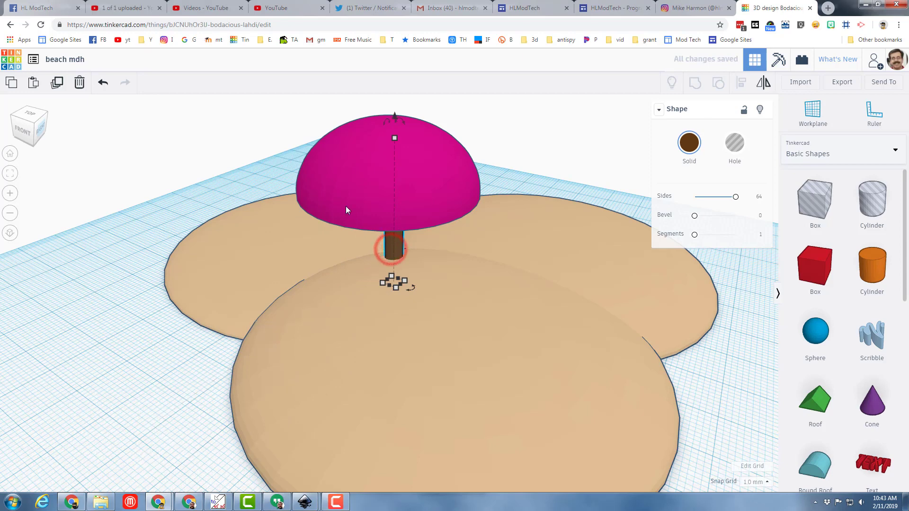
shift+click(327, 180)
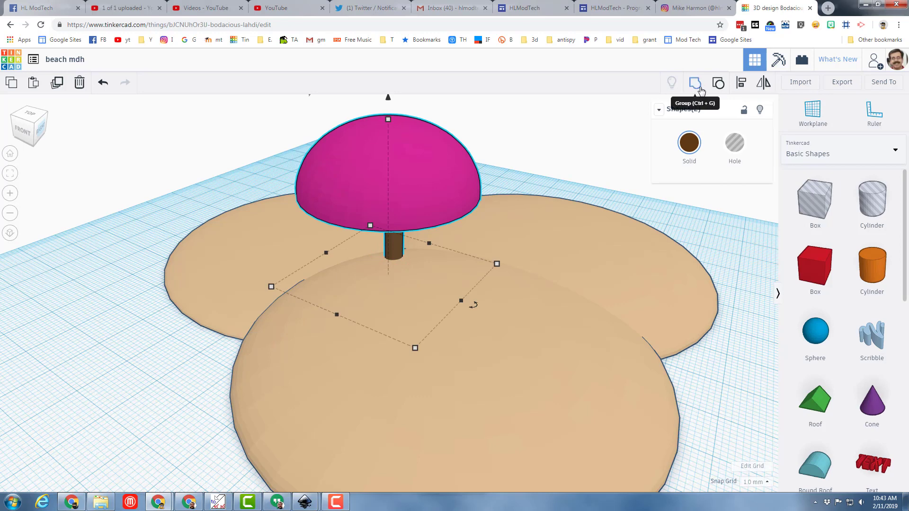
click(746, 87)
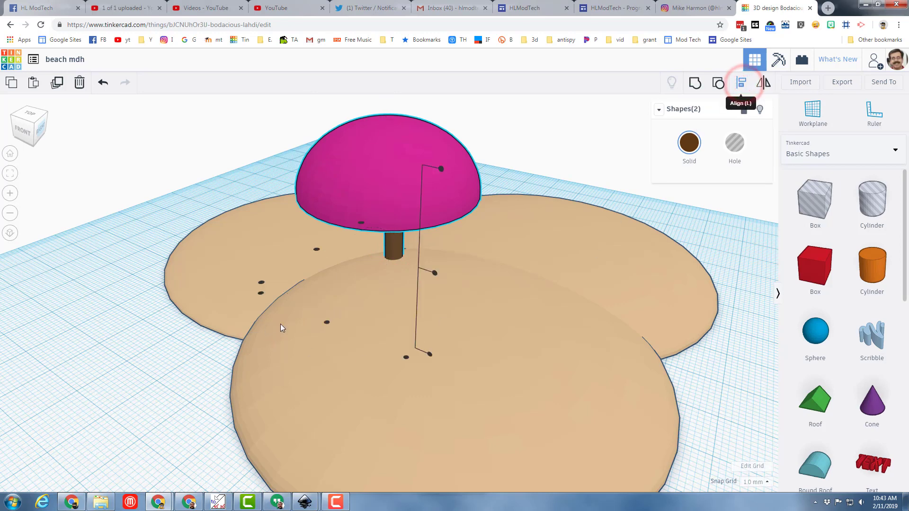
Step: Centre the pole under the dome on both axes and group them into one umbrella
click(326, 323)
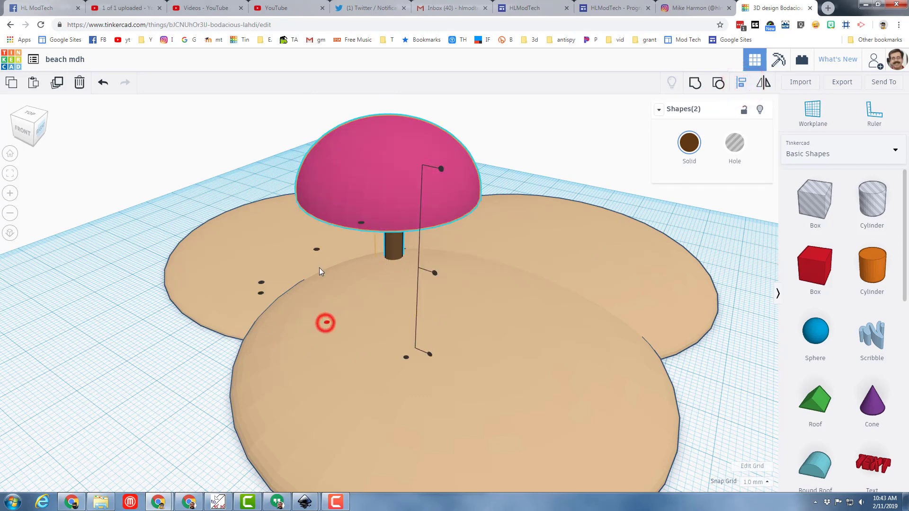
click(317, 250)
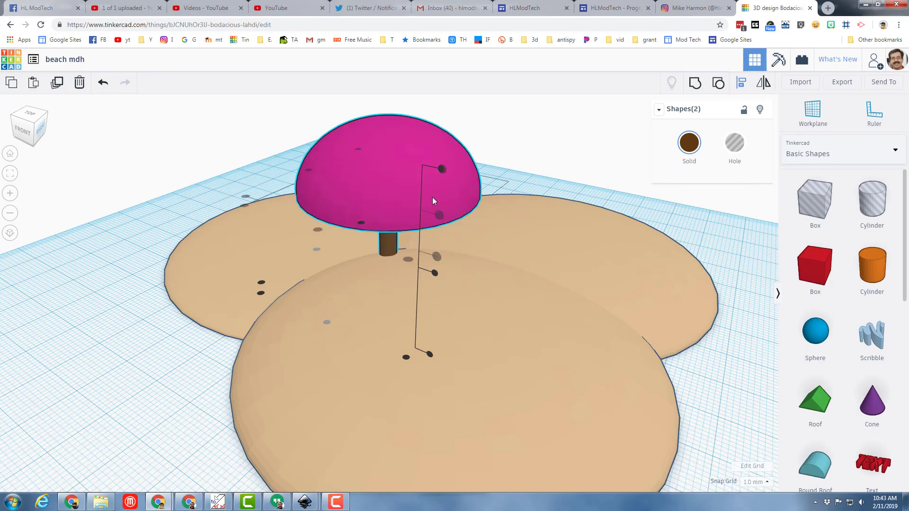
click(695, 84)
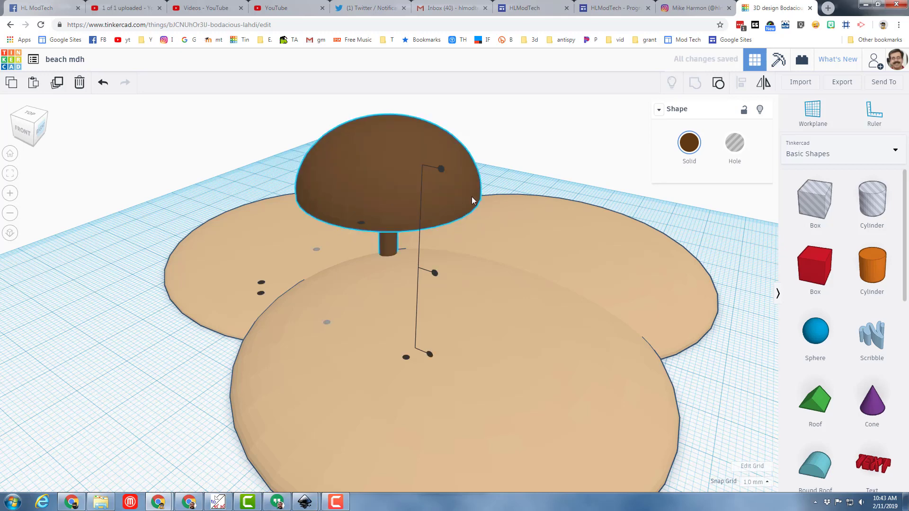
Step: Switch the umbrella group to Multicolor so the canopy stays pink and the pole brown
click(689, 148)
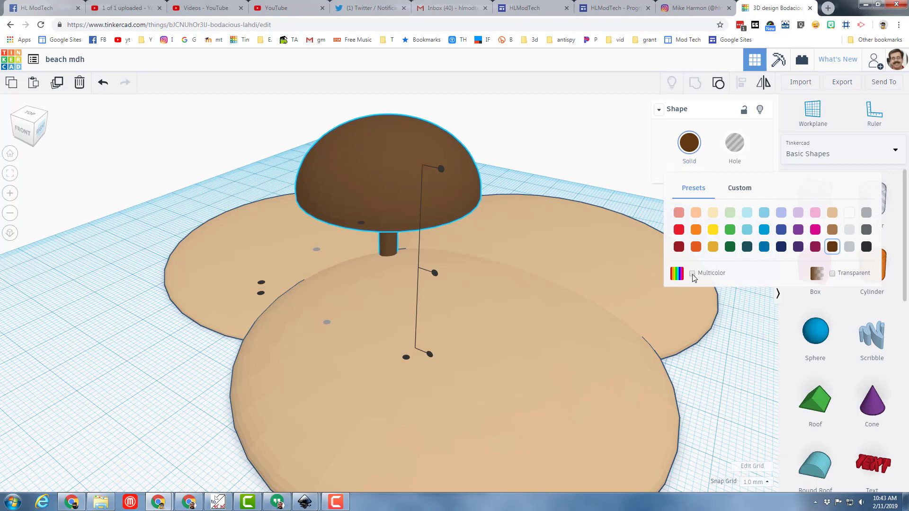
click(691, 273)
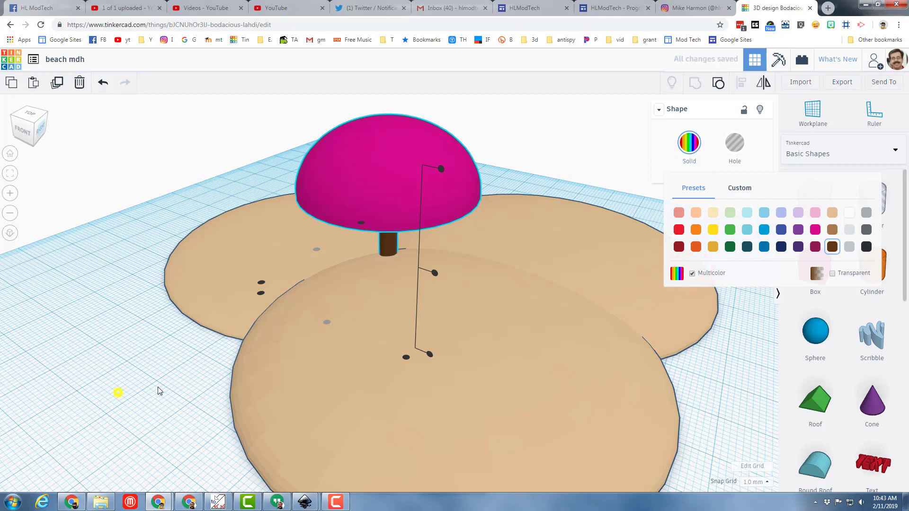
right_drag(169, 382, 276, 367)
click(370, 160)
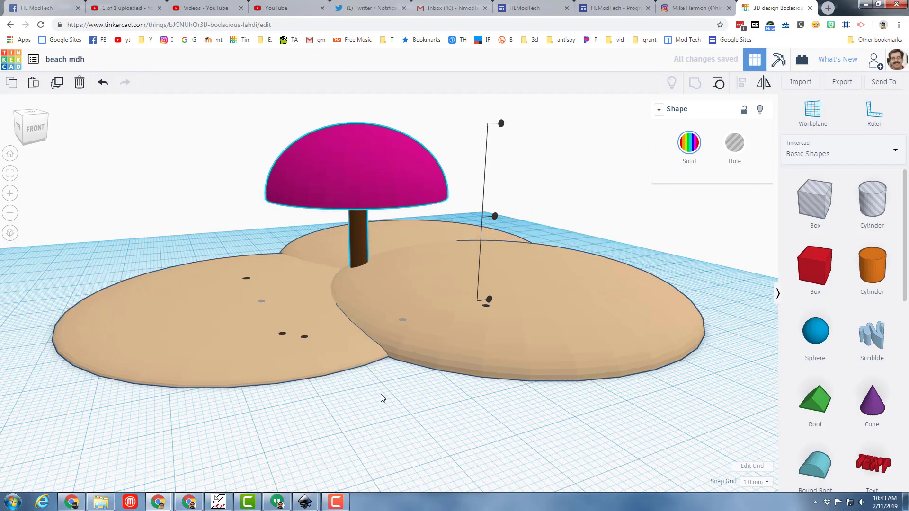
Step: Rotate the grouped umbrella -45° so it leans over the tan island
click(452, 409)
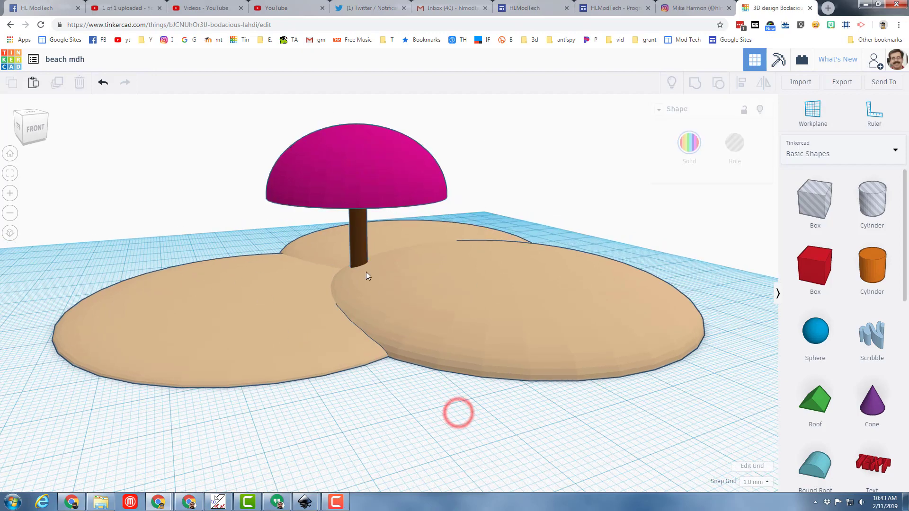
click(357, 169)
scroll(380, 305, down, 4)
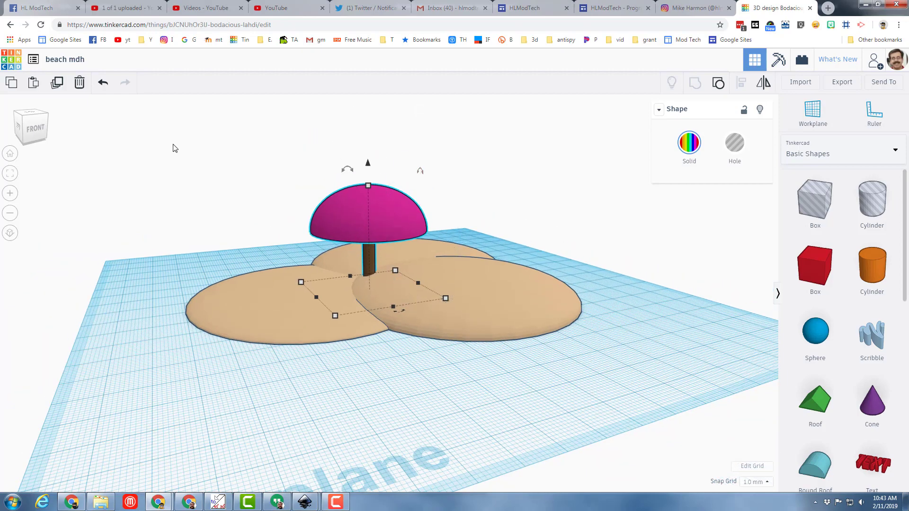
click(23, 121)
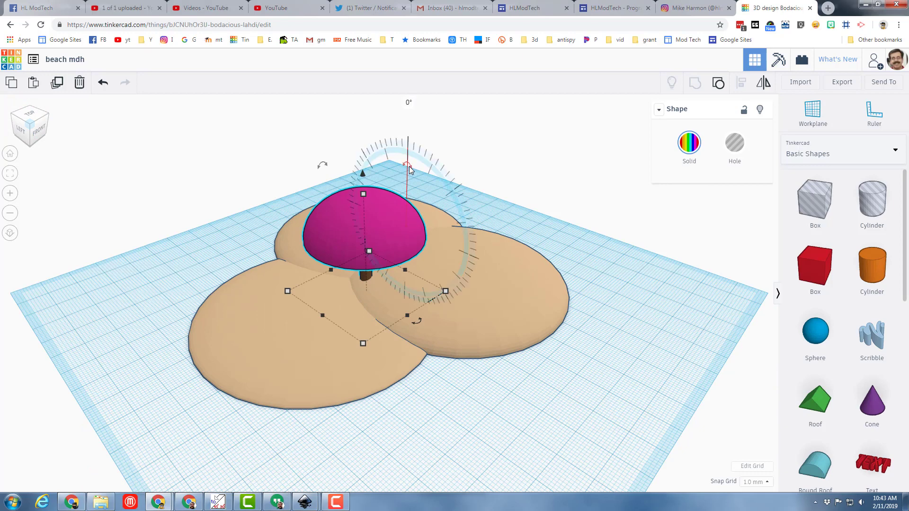
drag(410, 166, 357, 100)
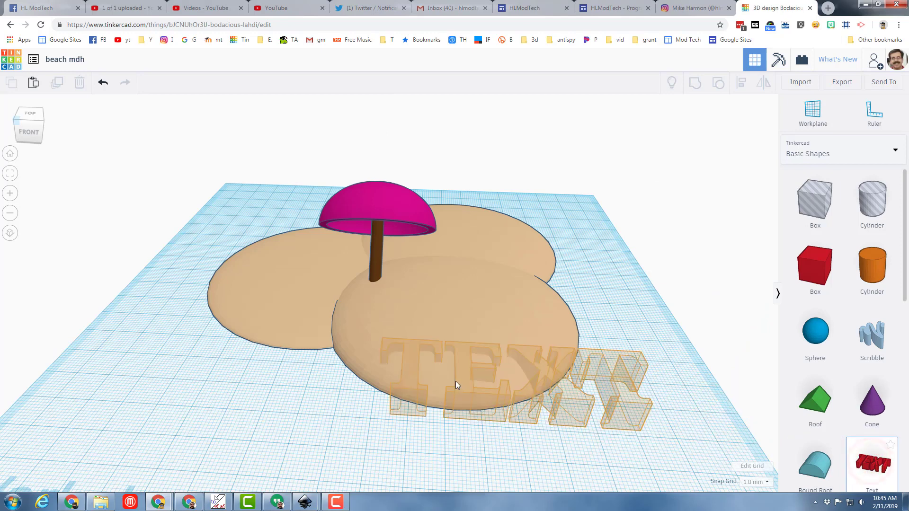
Step: Add a 3D Text shape on the island reading 'sunshine'
click(421, 374)
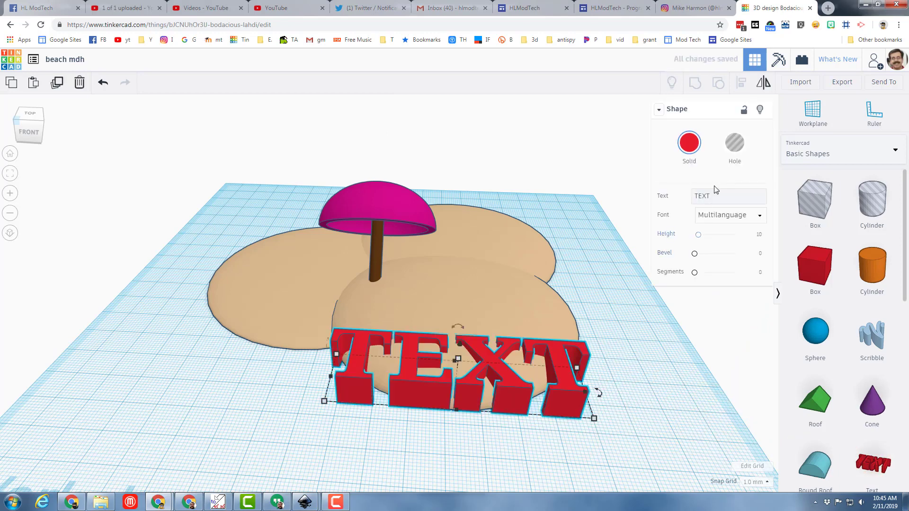
double_click(714, 195)
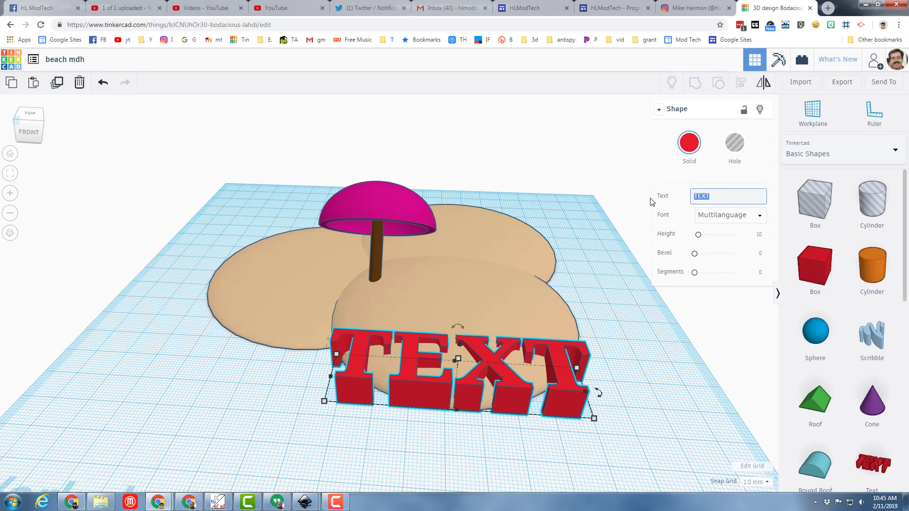
text(suns)
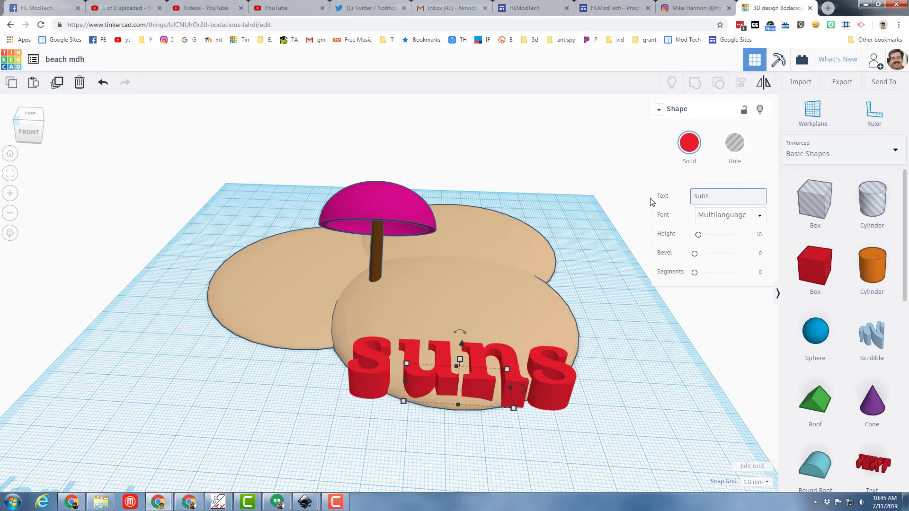
text(hine)
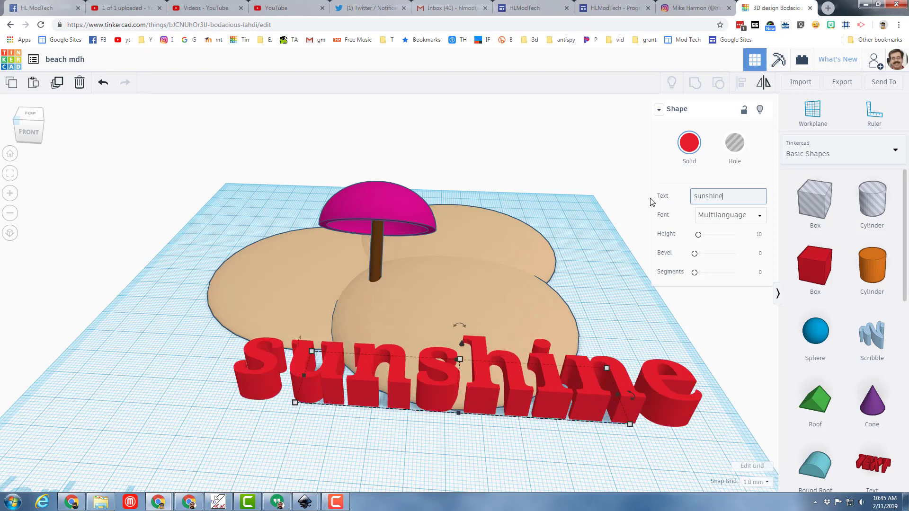
Step: Make the sunshine text yellow, narrow it to 59.60 wide, and move it behind the umbrella
click(689, 143)
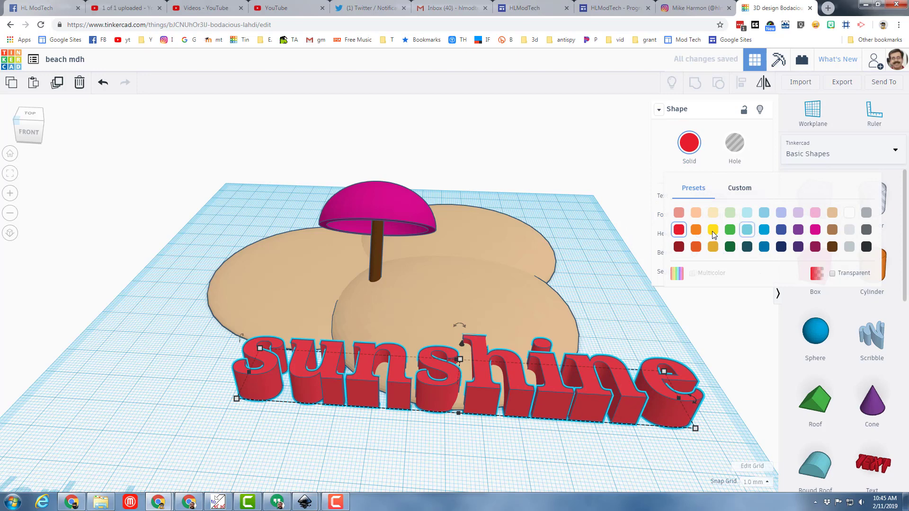
click(713, 230)
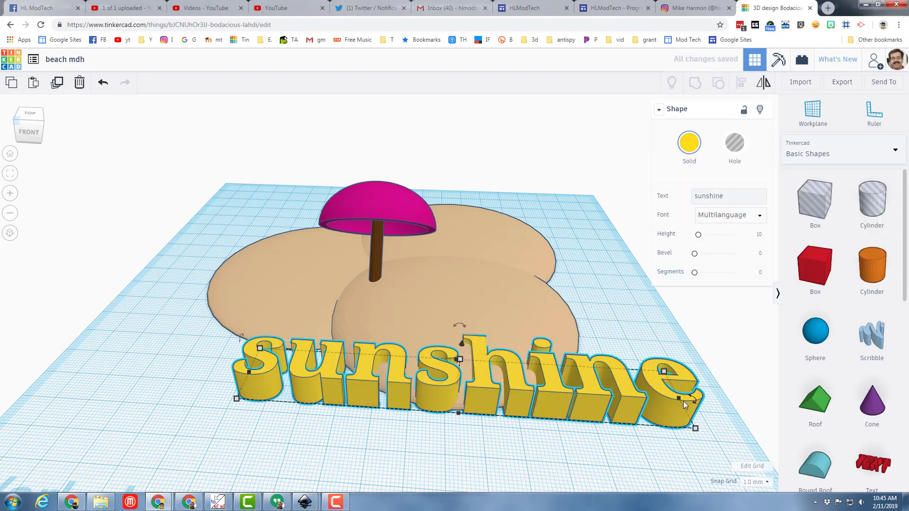
drag(678, 399, 433, 385)
drag(335, 374, 274, 203)
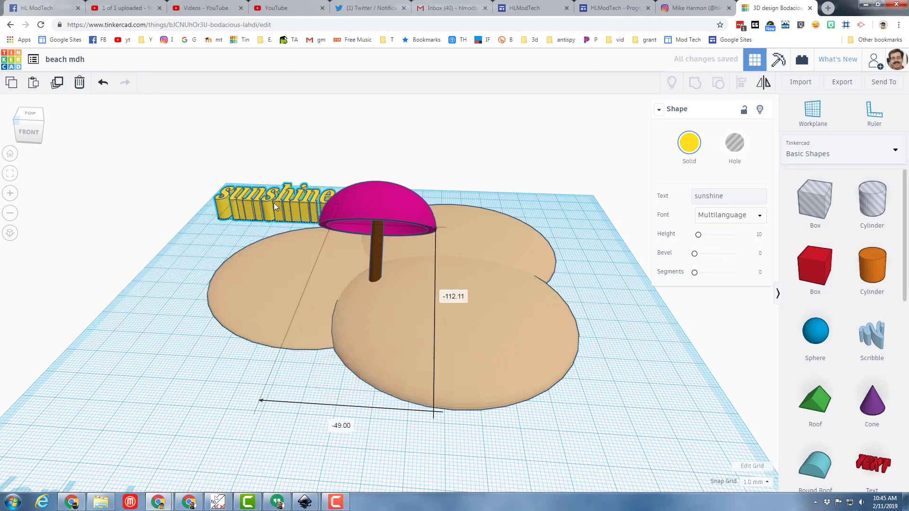
Step: Rotate the yellow sunshine text to stand upright, facing forward at the island's back-left edge
click(39, 122)
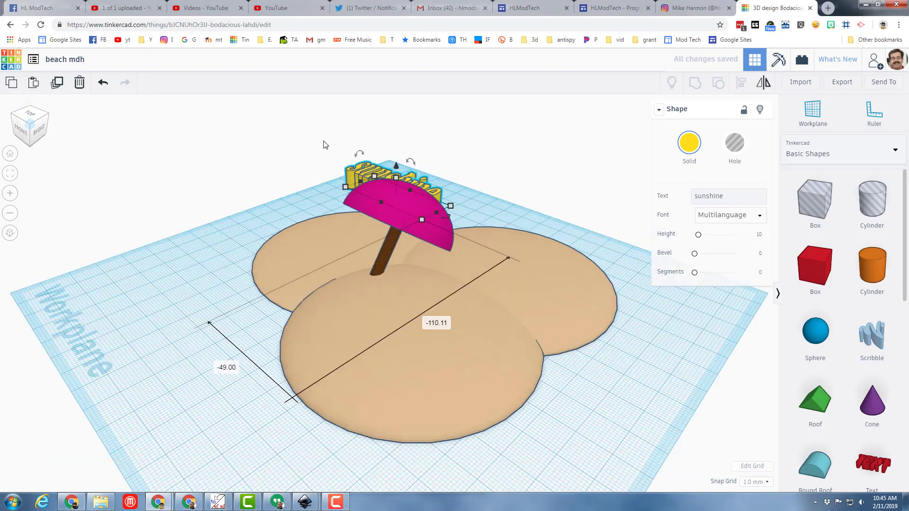
drag(357, 153, 462, 155)
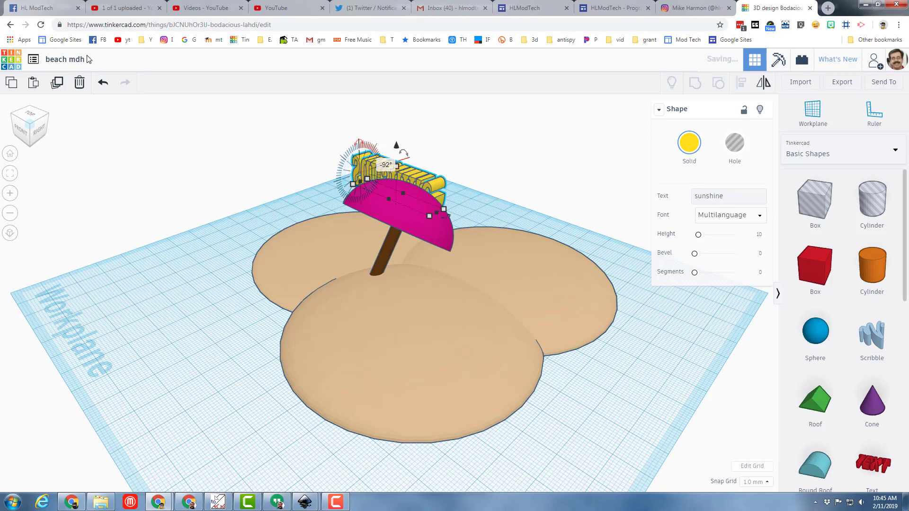
click(102, 84)
drag(358, 152, 348, 170)
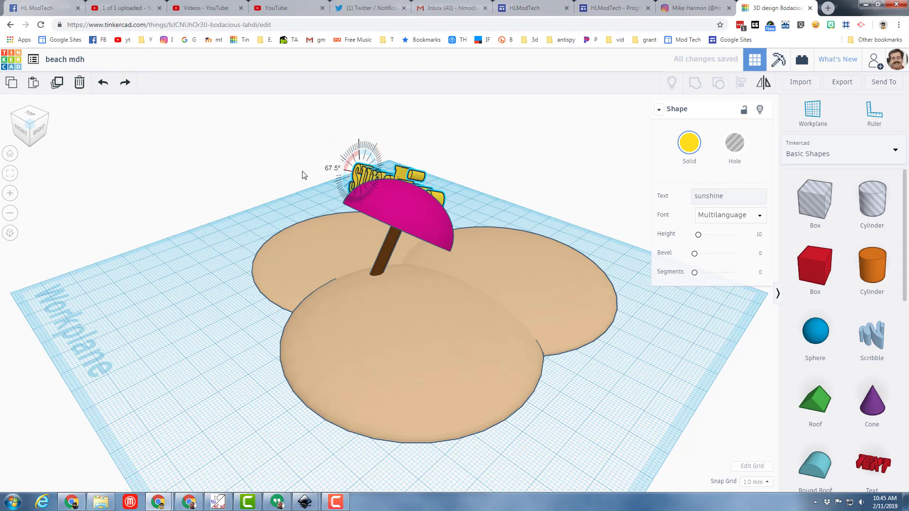
drag(286, 175, 286, 175)
right_drag(379, 220, 345, 365)
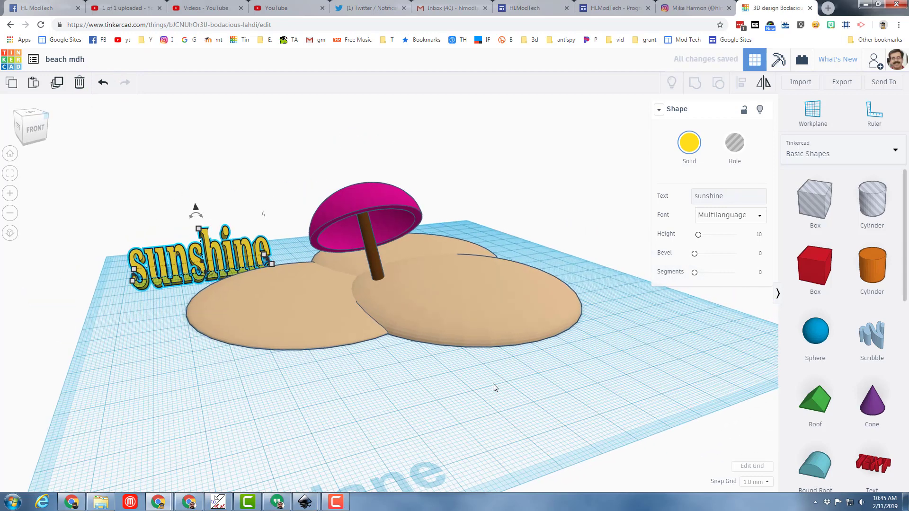
right_drag(521, 392, 411, 331)
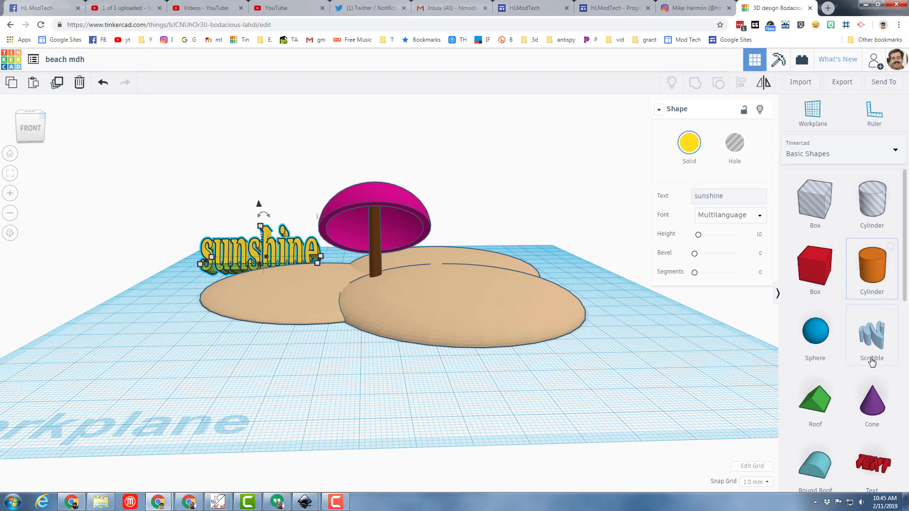
Step: Add a purple cone at the island's front right with its top radius widened to 22.41
drag(879, 406, 512, 390)
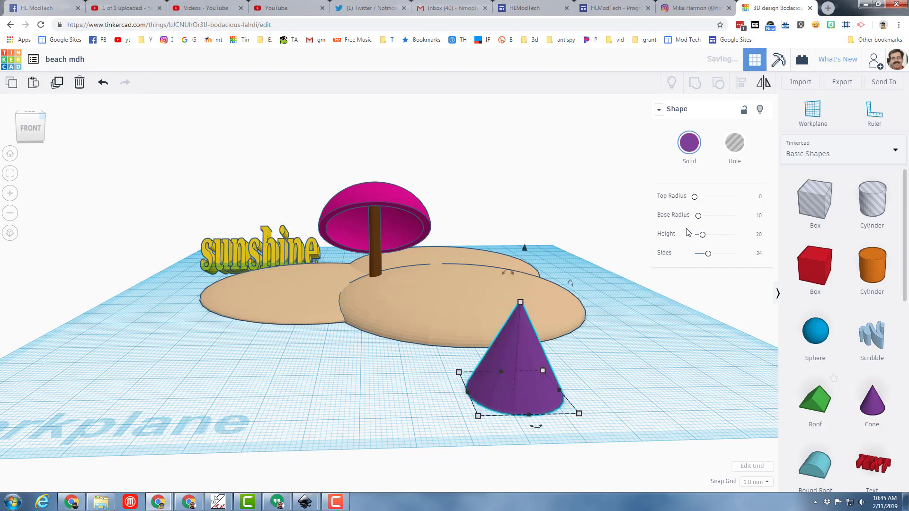
click(698, 198)
drag(700, 203, 704, 202)
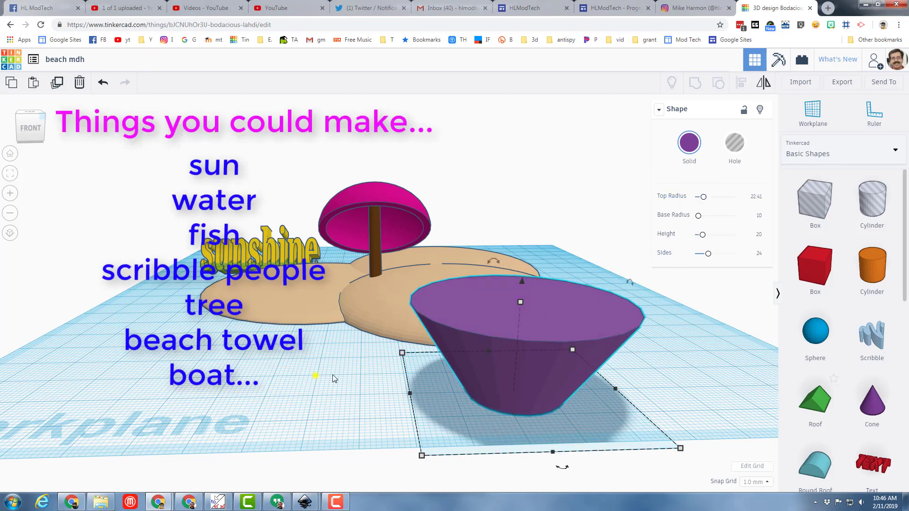
mouse_move(351, 371)
right_down()
mouse_move(456, 365)
mouse_move(430, 376)
mouse_move(335, 379)
right_up()
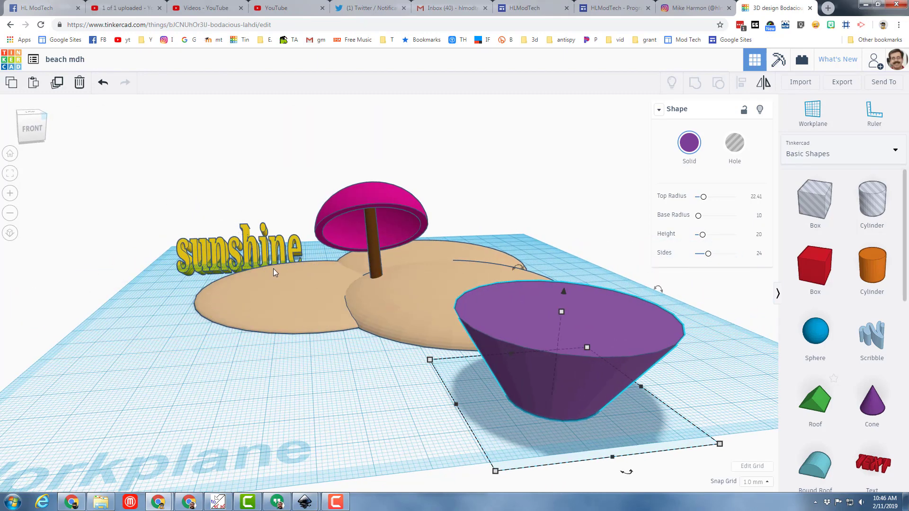
click(243, 244)
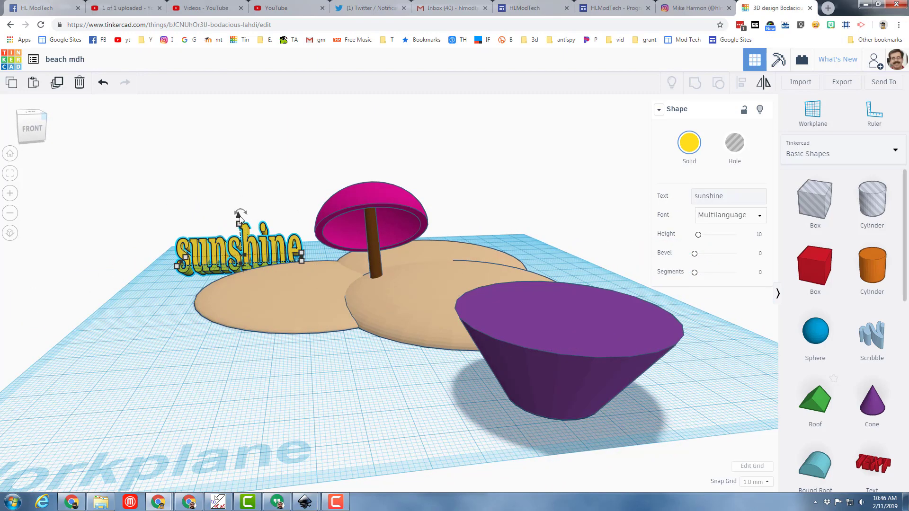
Step: Raise the sunshine text 17 mm above the workplane and orbit around the finished diorama
drag(239, 215, 232, 149)
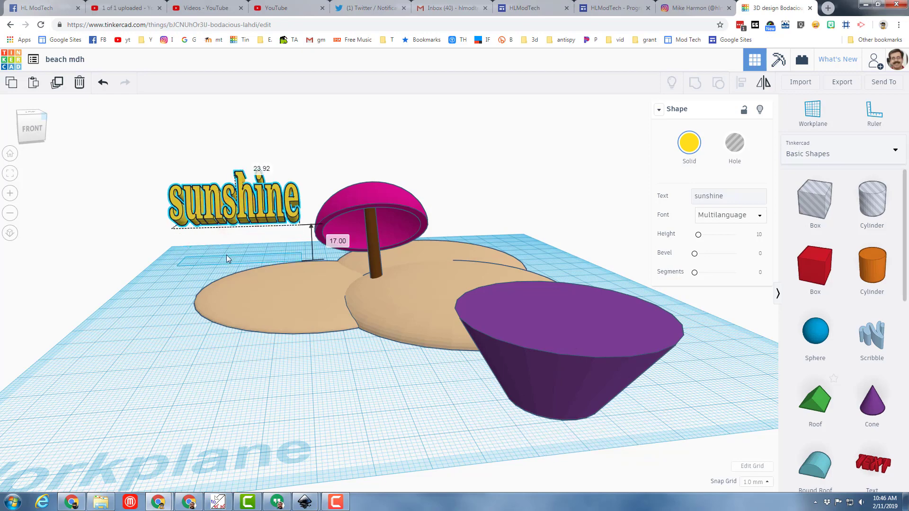
right_drag(296, 325, 184, 324)
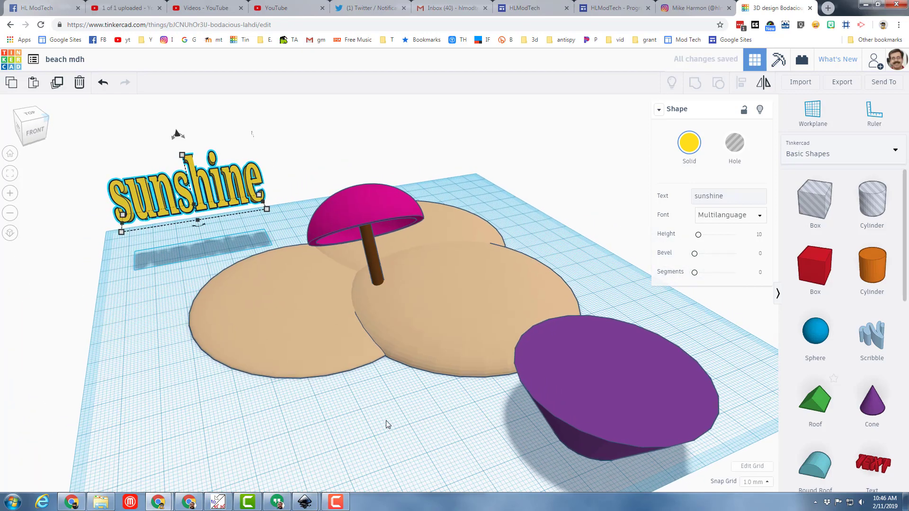
right_drag(315, 420, 554, 405)
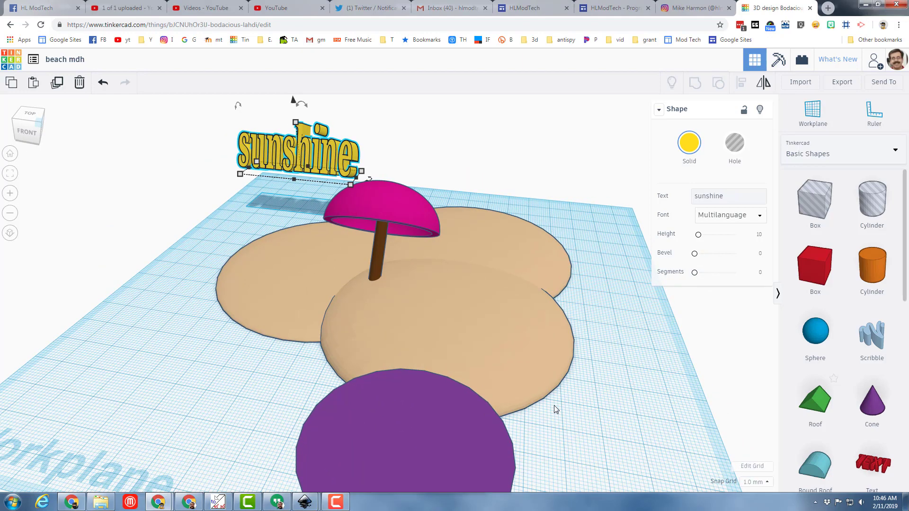
right_drag(258, 376, 321, 350)
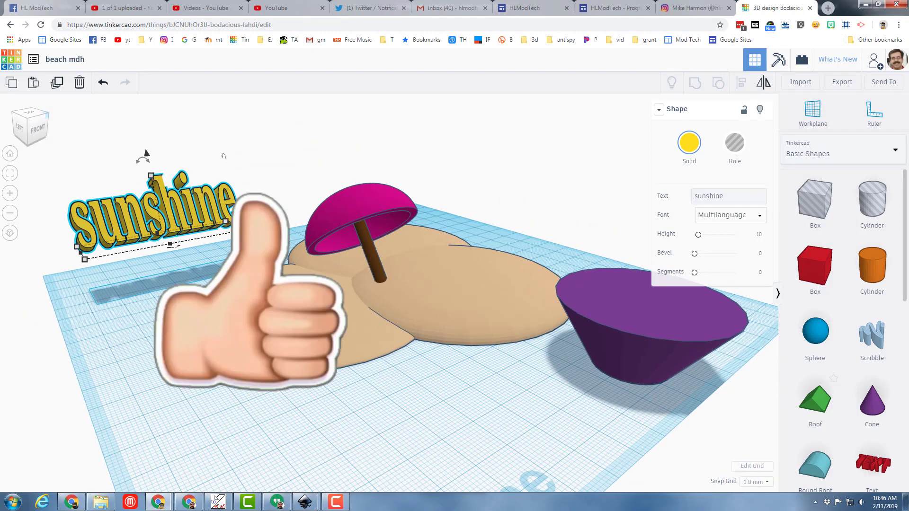
right_drag(529, 405, 604, 390)
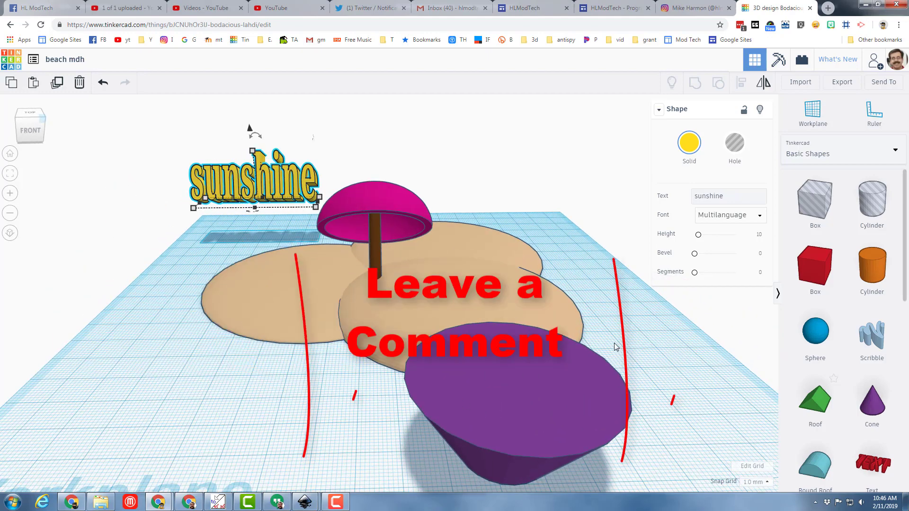
right_drag(327, 393, 176, 397)
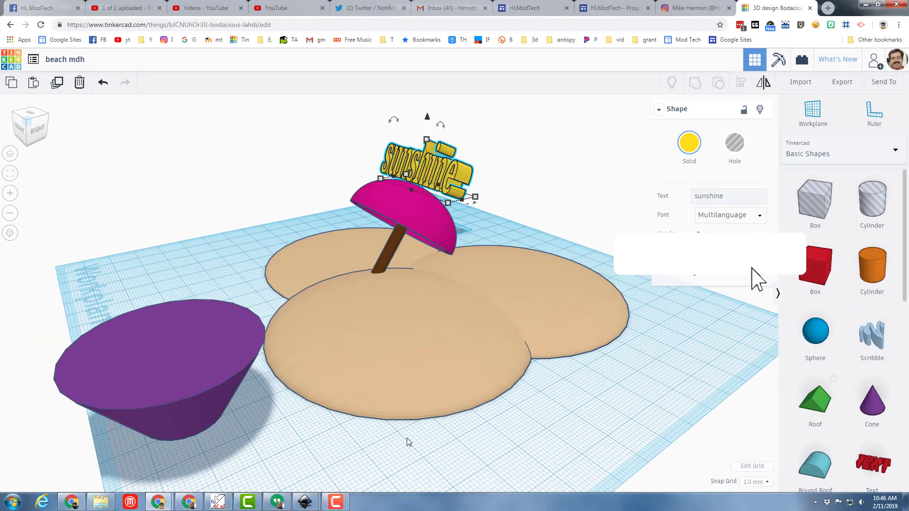
right_drag(370, 449, 498, 439)
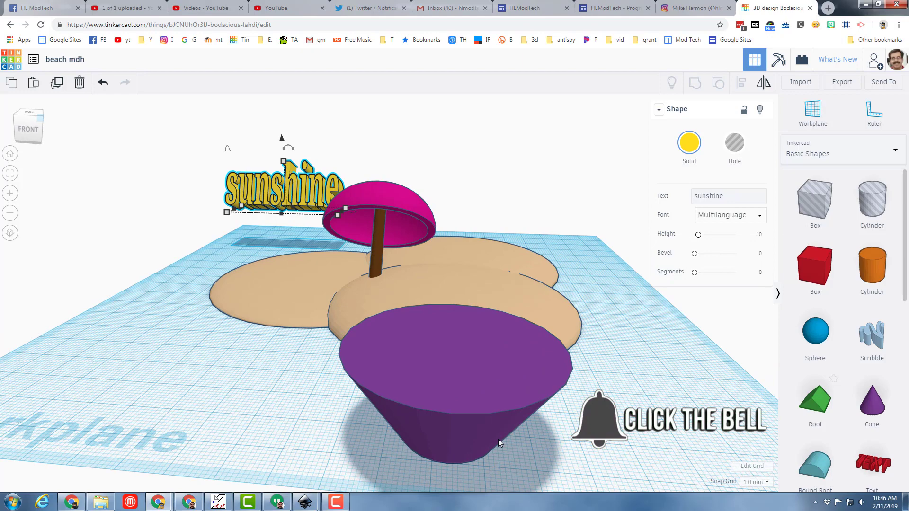